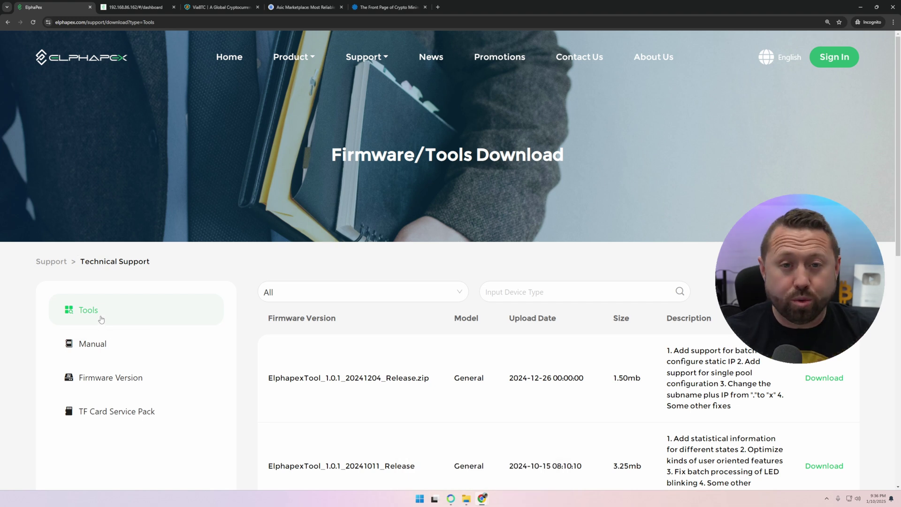
# Step: Scroll through the ElphapexTool releases, then bring up the Downloads folder in File Explorer
pyautogui.scroll(-2, 495, 239)
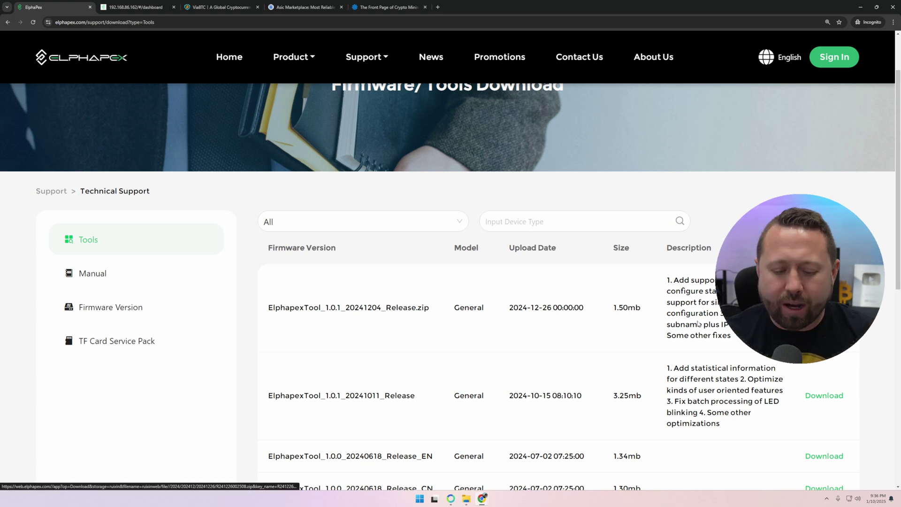
pyautogui.click(466, 499)
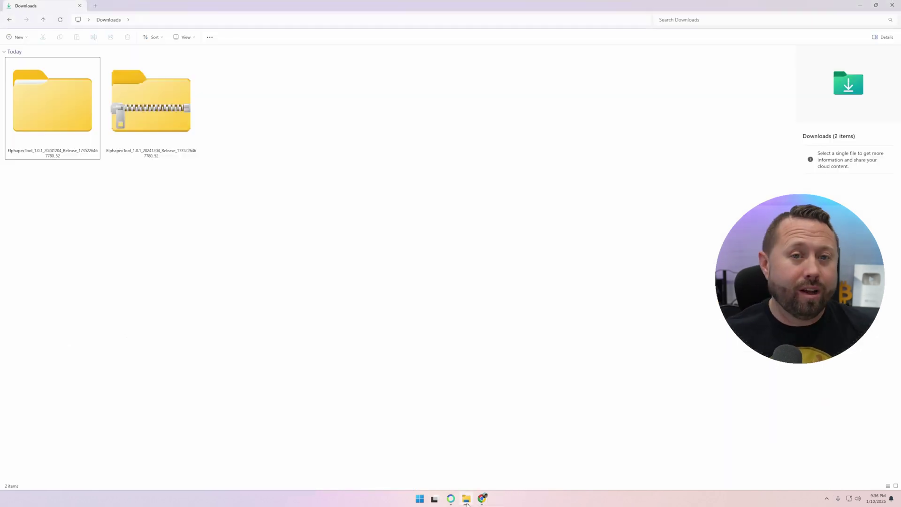
# Step: Open the extracted ElphapexTool_1.0.1(20241204)_Release folder down to Release and launch ElphaPexTool.exe
pyautogui.click(164, 98)
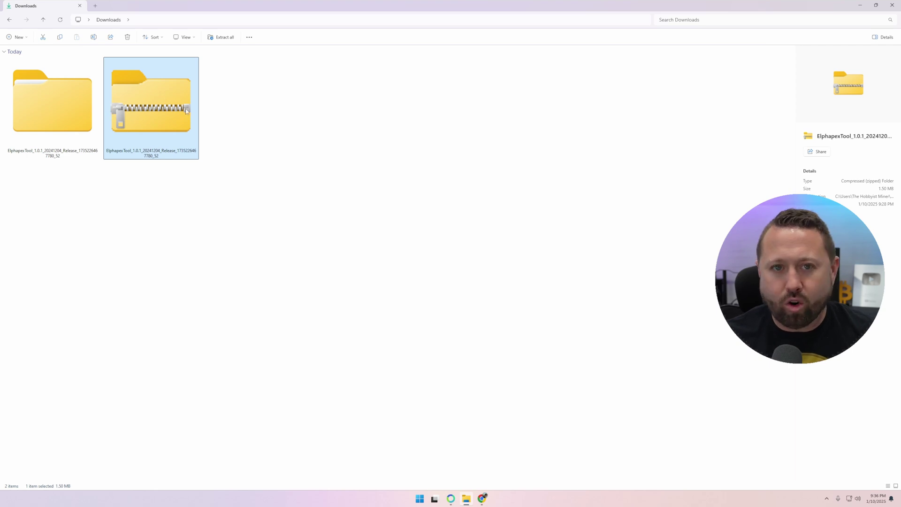
pyautogui.rightClick(143, 78)
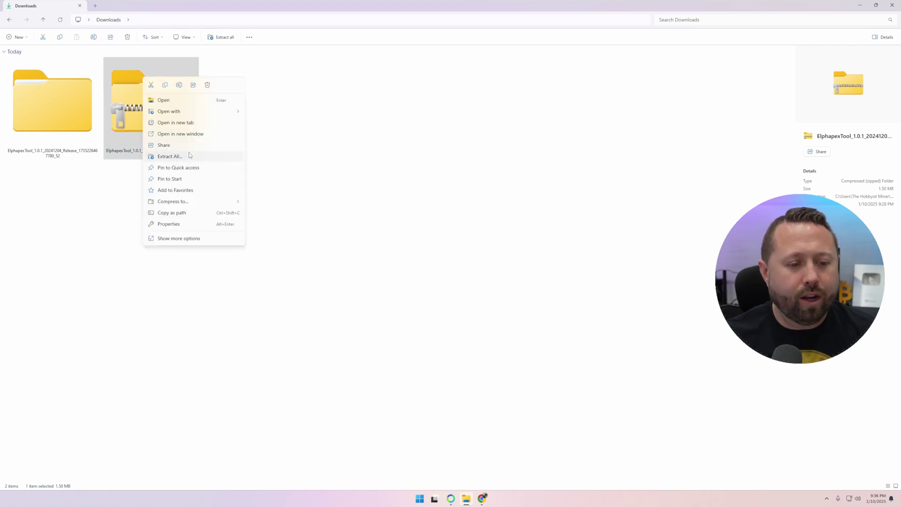
pyautogui.click(453, 118)
pyautogui.click(37, 97)
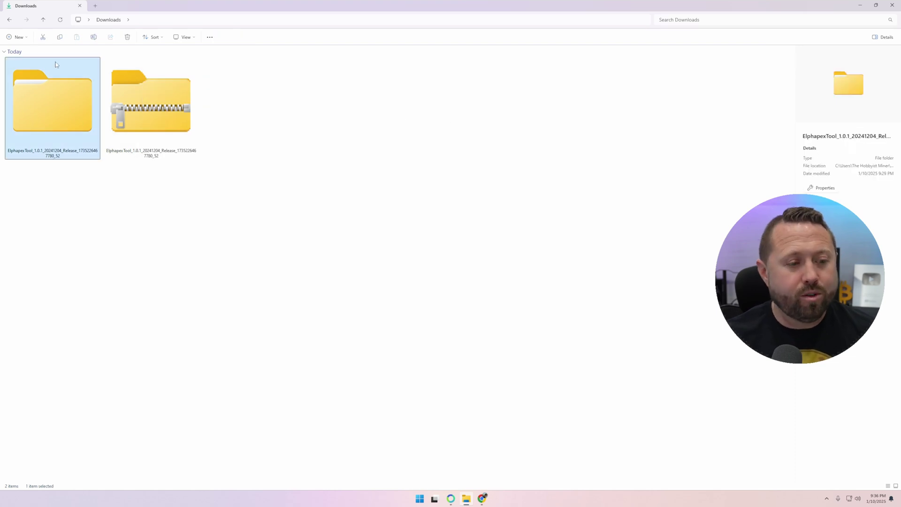
pyautogui.doubleClick(76, 97)
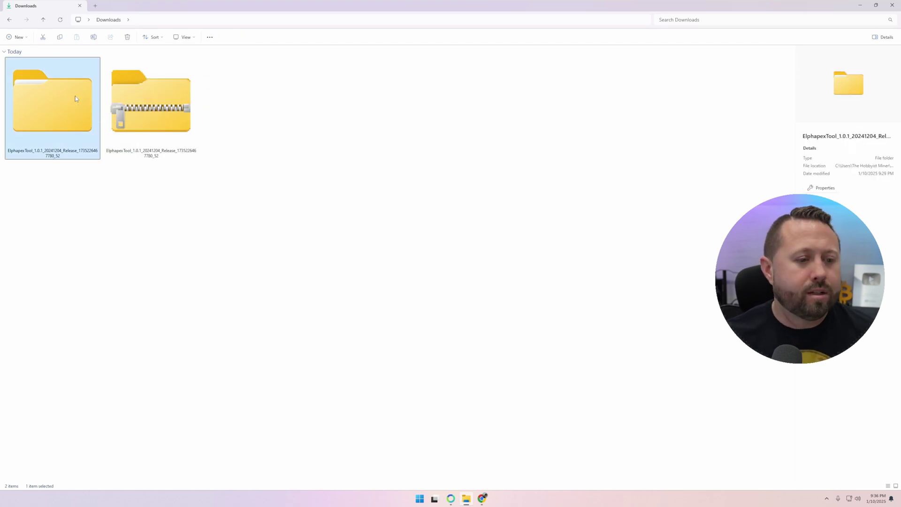
pyautogui.doubleClick(43, 73)
pyautogui.doubleClick(28, 71)
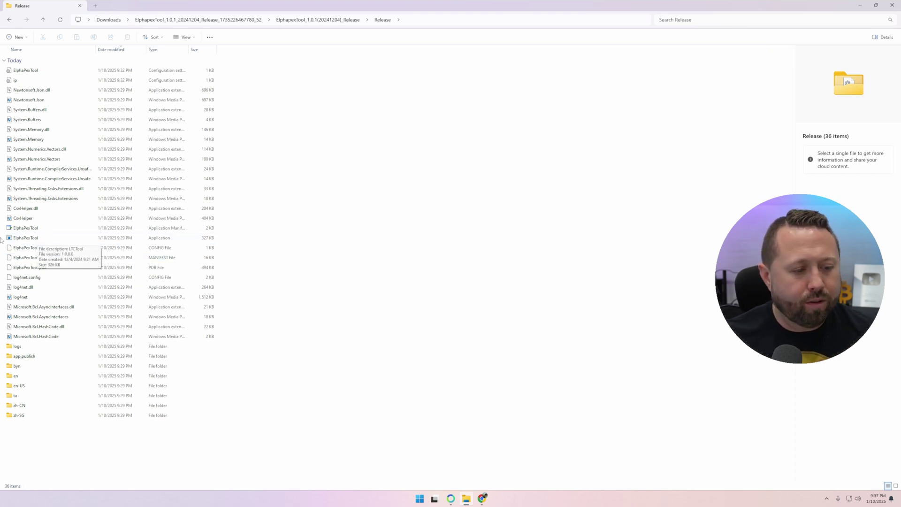
pyautogui.doubleClick(35, 238)
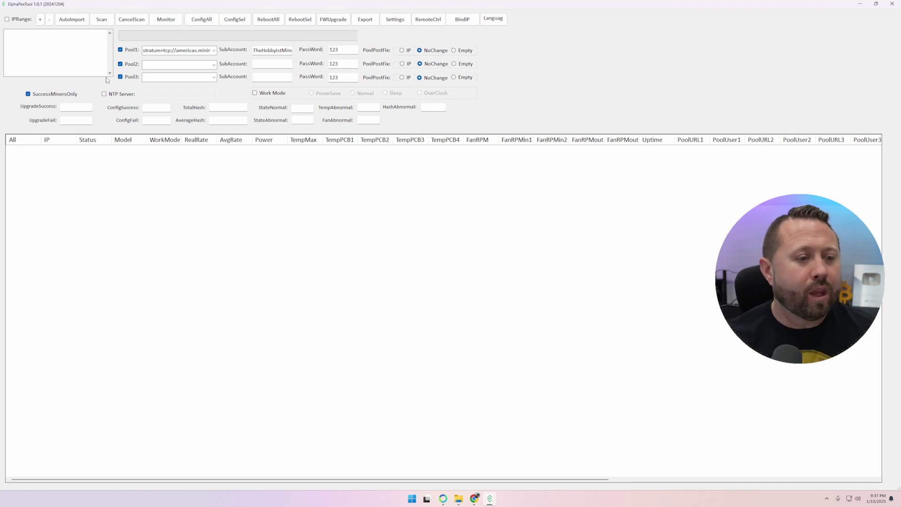
# Step: Enter a new scan range from 192.168.86.0 to 192.168.86.255
pyautogui.click(40, 20)
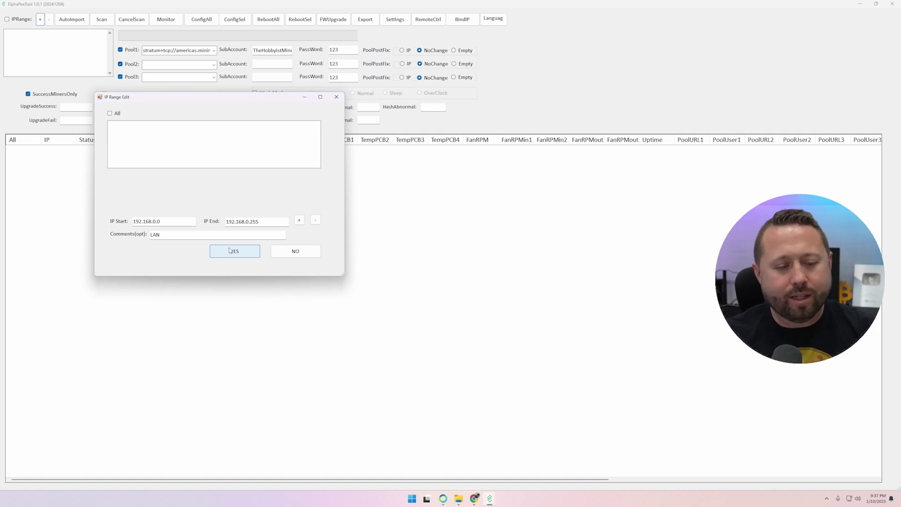
pyautogui.click(167, 222)
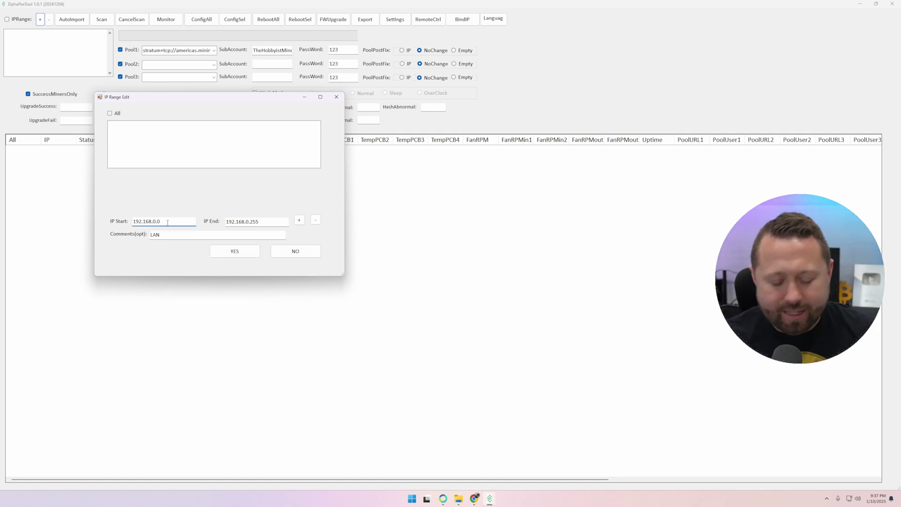
pyautogui.press('BackSpace')
pyautogui.write('86')
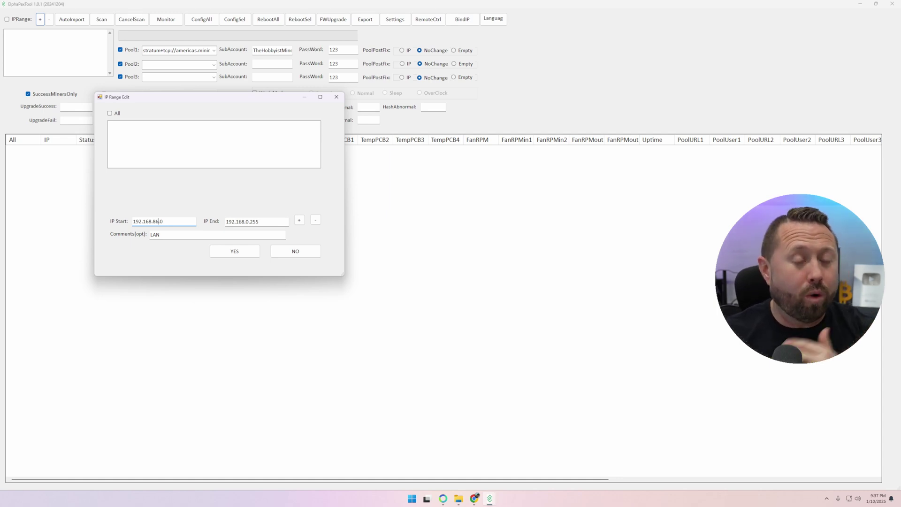
pyautogui.click(249, 222)
pyautogui.press('BackSpace')
pyautogui.write('86')
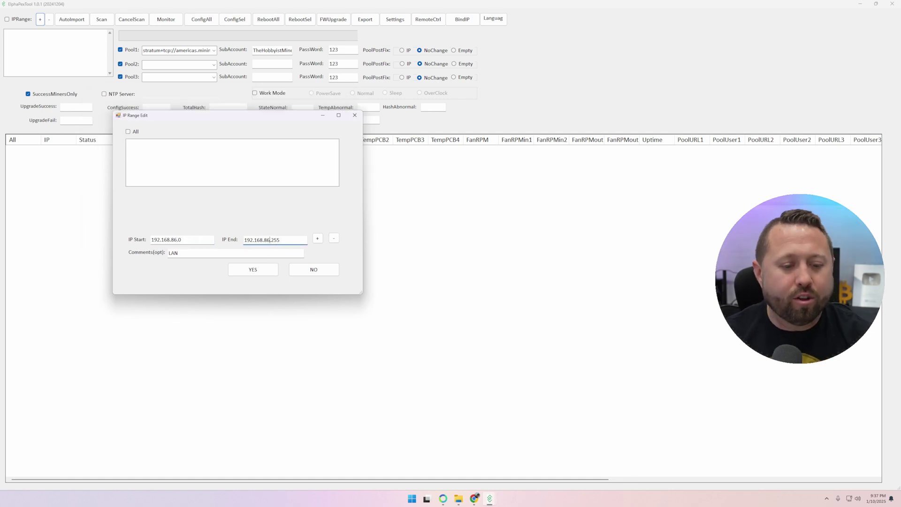
# Step: Save the range and scan it, finding one DG1-Home miner at 192.168.86.162
pyautogui.click(317, 238)
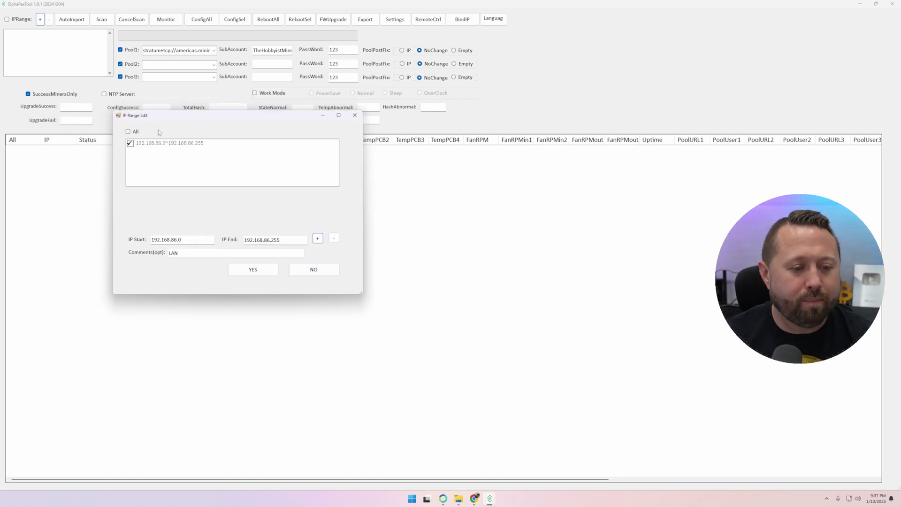
pyautogui.click(253, 270)
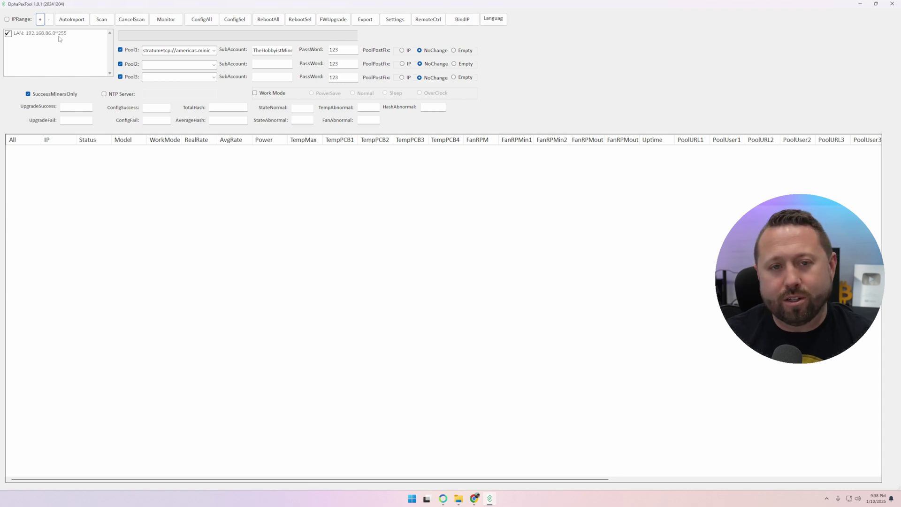
pyautogui.click(102, 21)
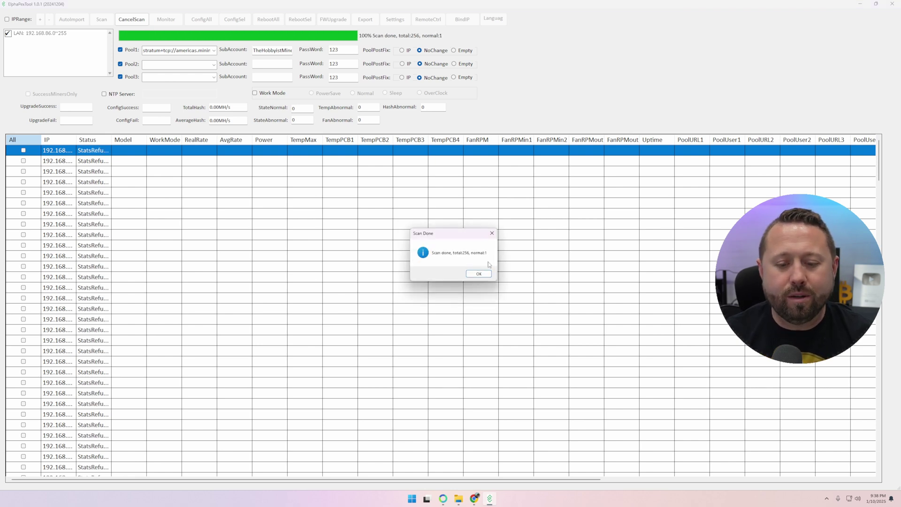
pyautogui.click(485, 277)
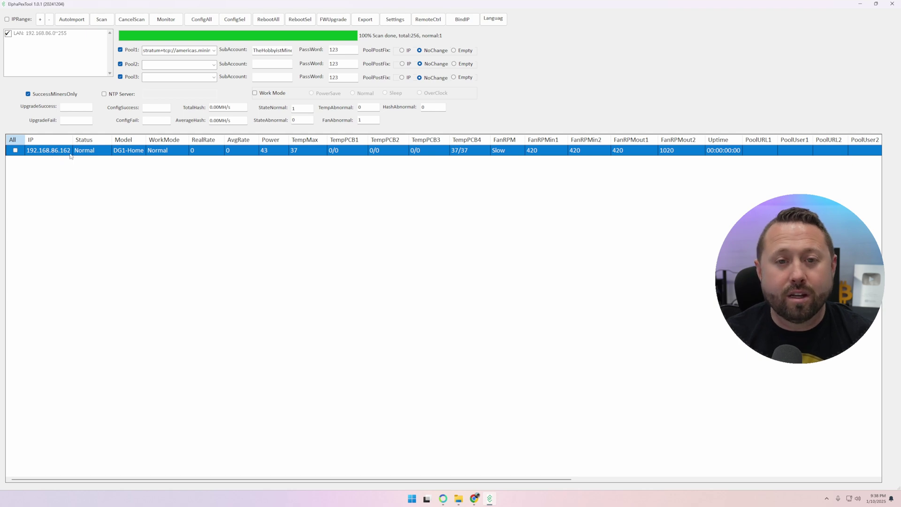
# Step: Load the miner's page at 192.168.86.162 in Chrome's miner tab
pyautogui.moveTo(474, 499)
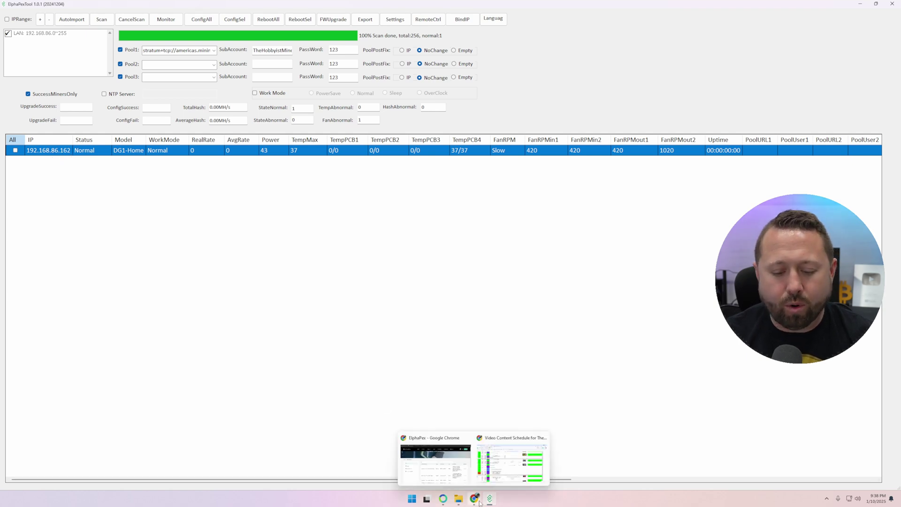
pyautogui.click(435, 475)
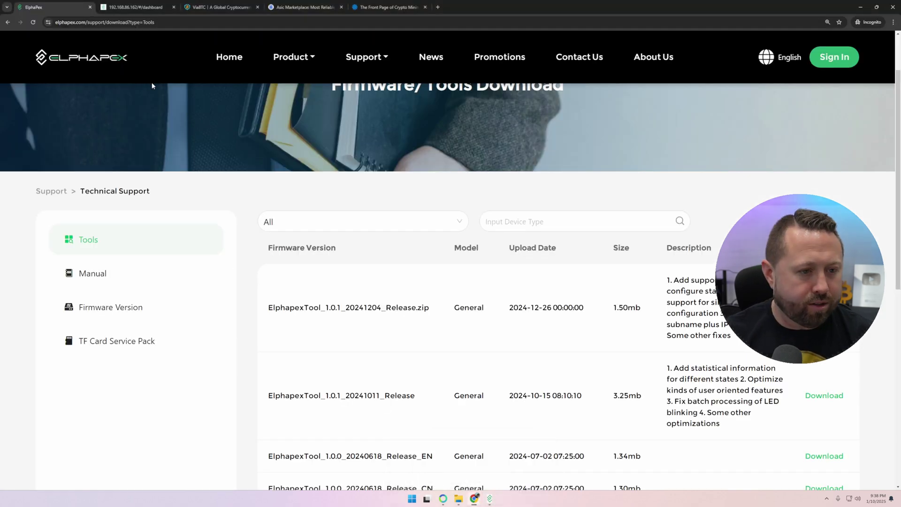
pyautogui.click(131, 5)
pyautogui.click(151, 22)
pyautogui.moveTo(143, 22); pyautogui.dragTo(78, 22)
pyautogui.press('BackSpace')
pyautogui.write('192.168.86.162')
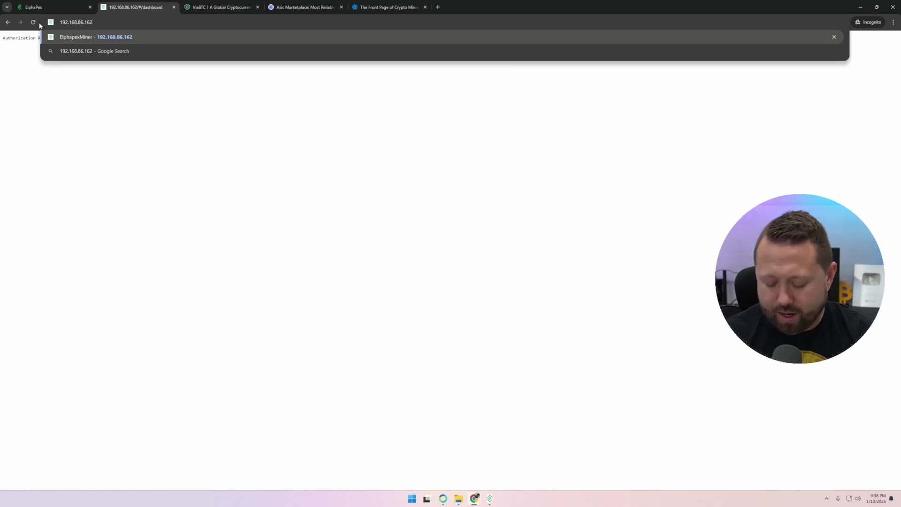
pyautogui.press('Return')
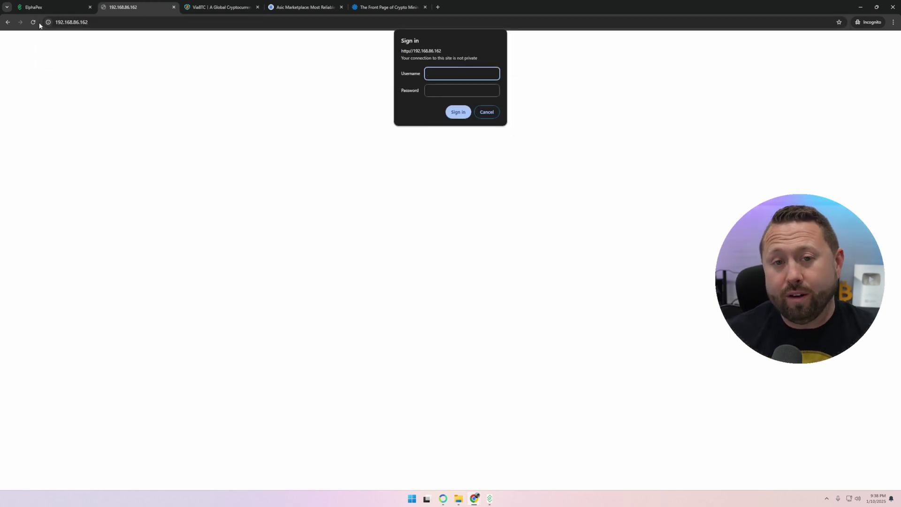
# Step: Sign in to the miner with the default username and password
pyautogui.write('root')
pyautogui.press('Tab')
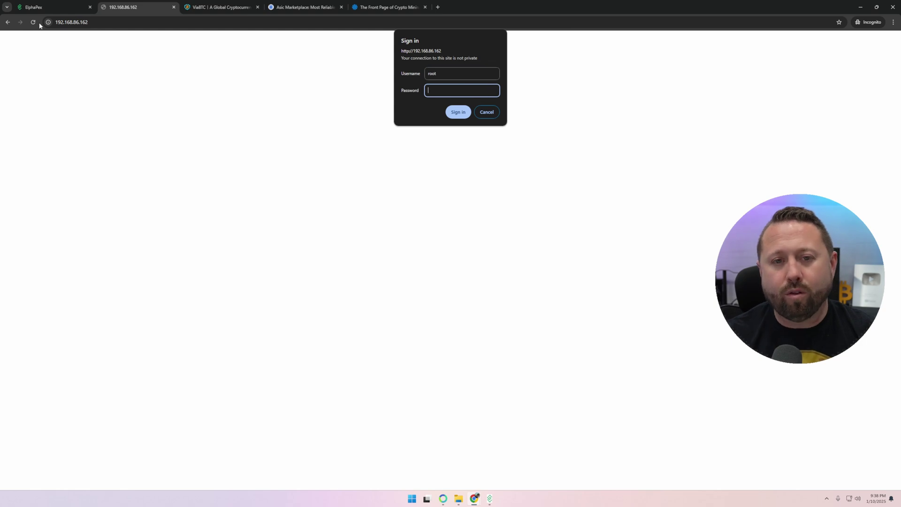
pyautogui.write('roo')
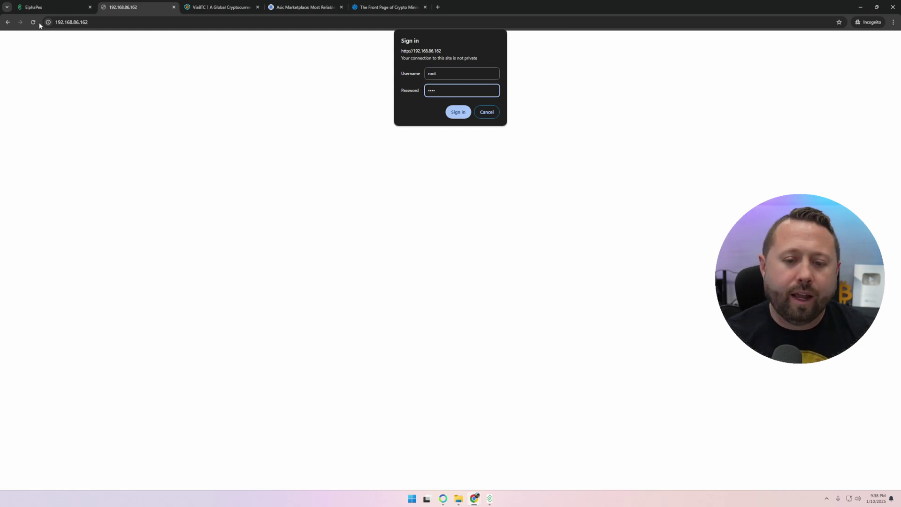
pyautogui.write('t')
pyautogui.click(458, 112)
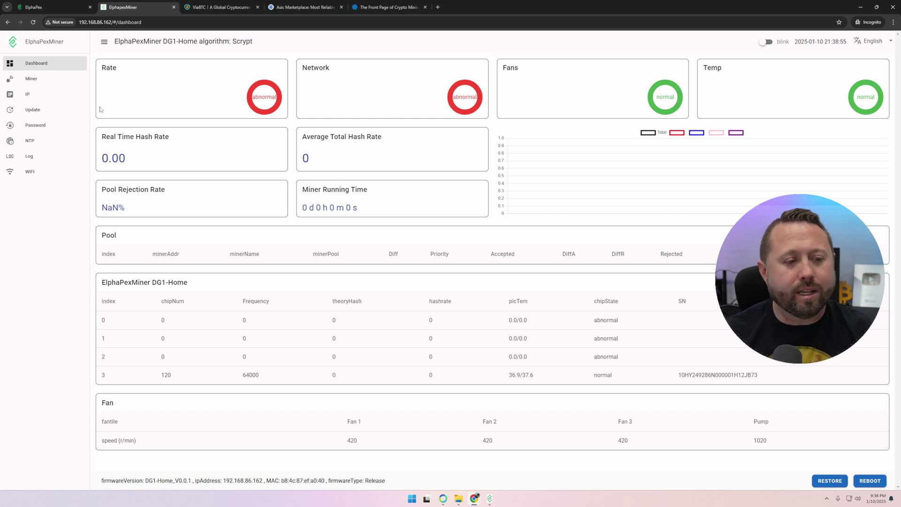
# Step: Review the miner's IP network information, then open the Miner page's empty Pool Setting
pyautogui.click(29, 97)
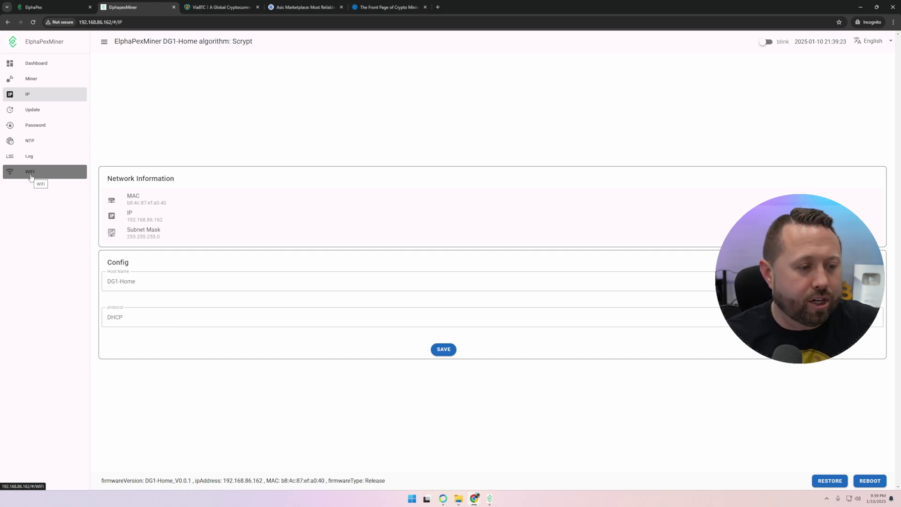
pyautogui.click(37, 80)
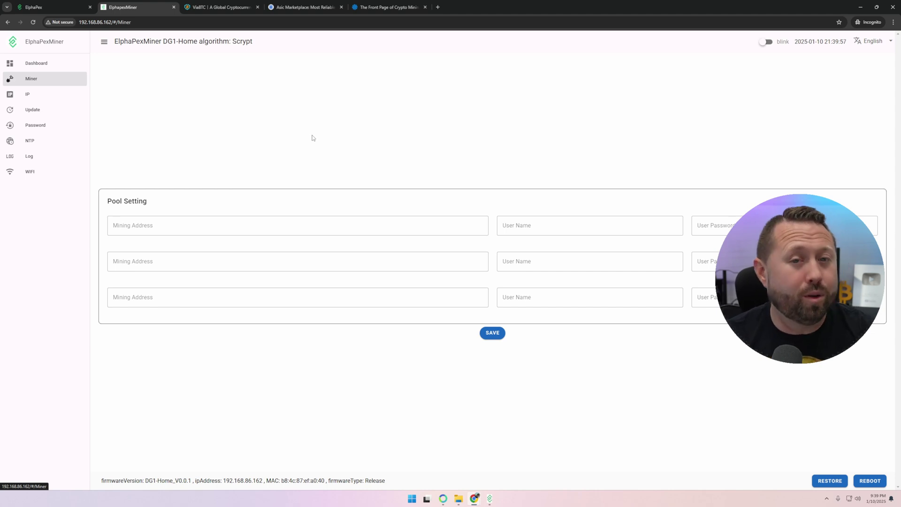
# Step: Switch ViaBTC's pool dashboard to LTC and copy the stratum URL stratum+tcp://ltc.viabtc.io:3333
pyautogui.click(220, 7)
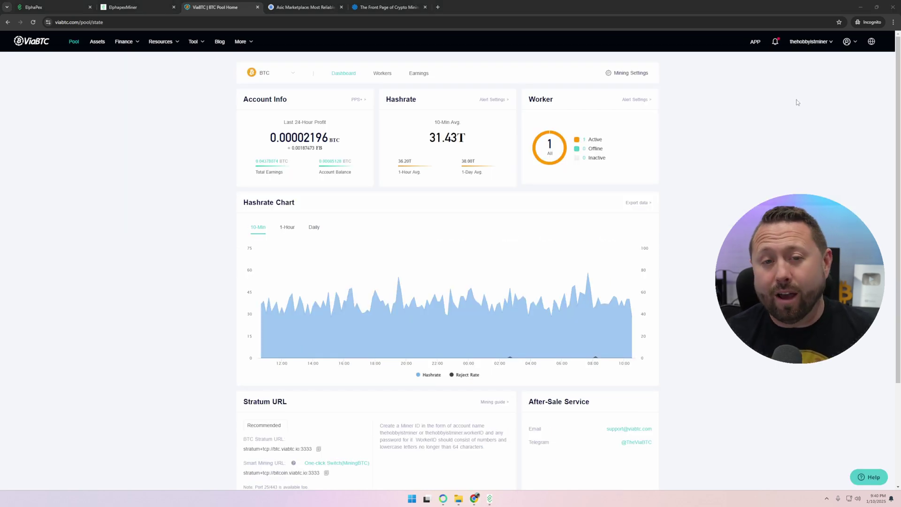
pyautogui.click(270, 71)
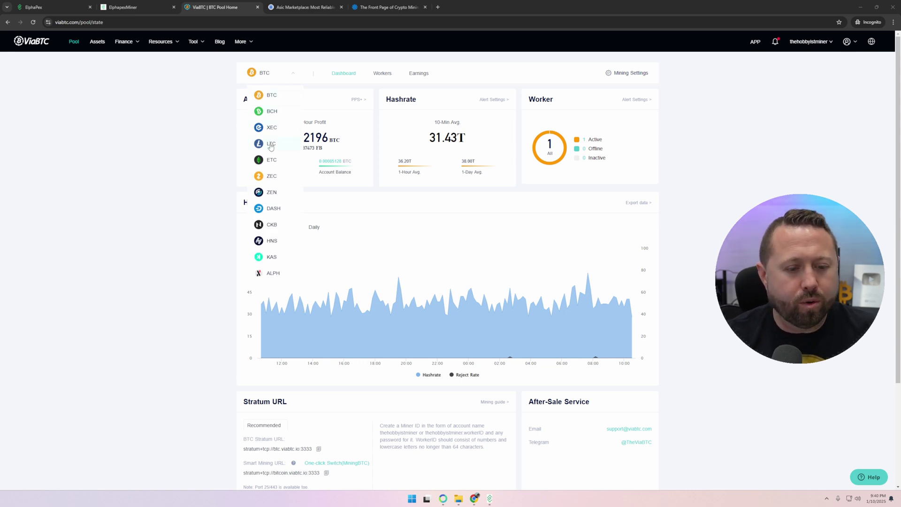
pyautogui.click(271, 144)
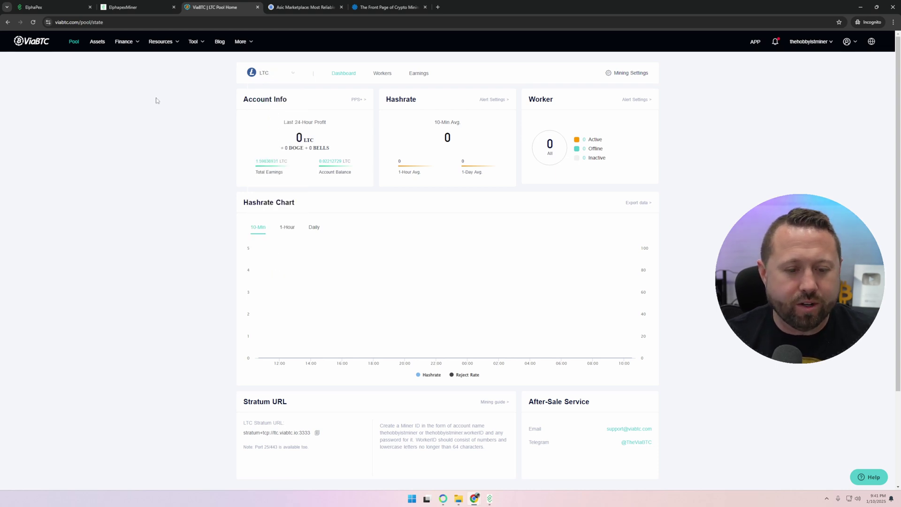
pyautogui.scroll(-3, 477, 373)
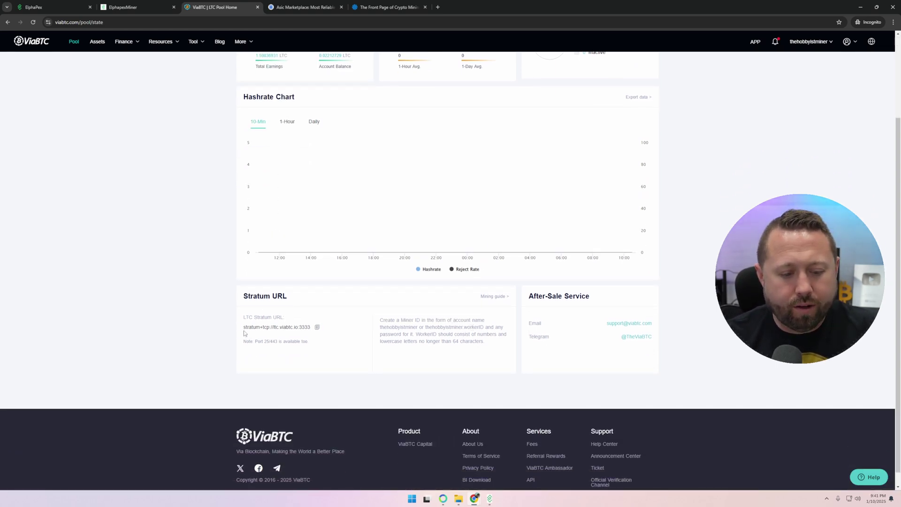
pyautogui.moveTo(244, 327); pyautogui.dragTo(313, 328)
pyautogui.click(317, 327)
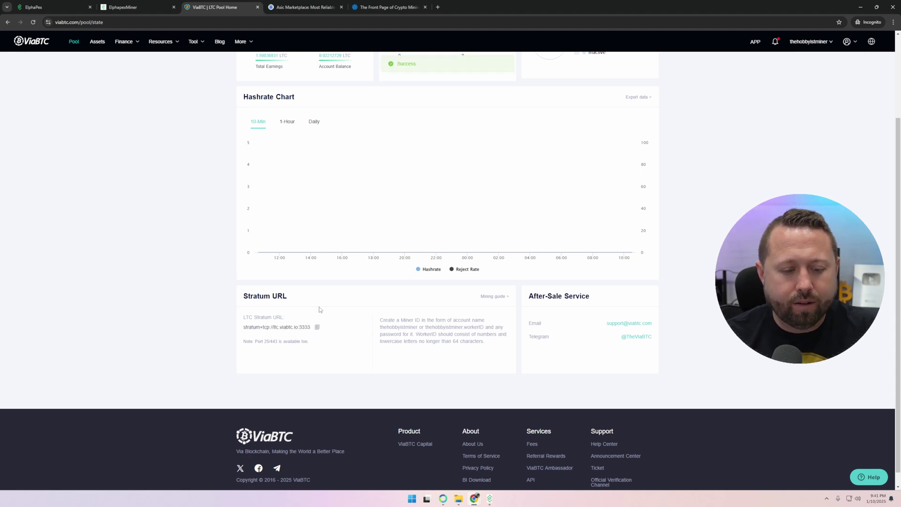
pyautogui.hotkey('ctrl', 'shift', 'Tab')
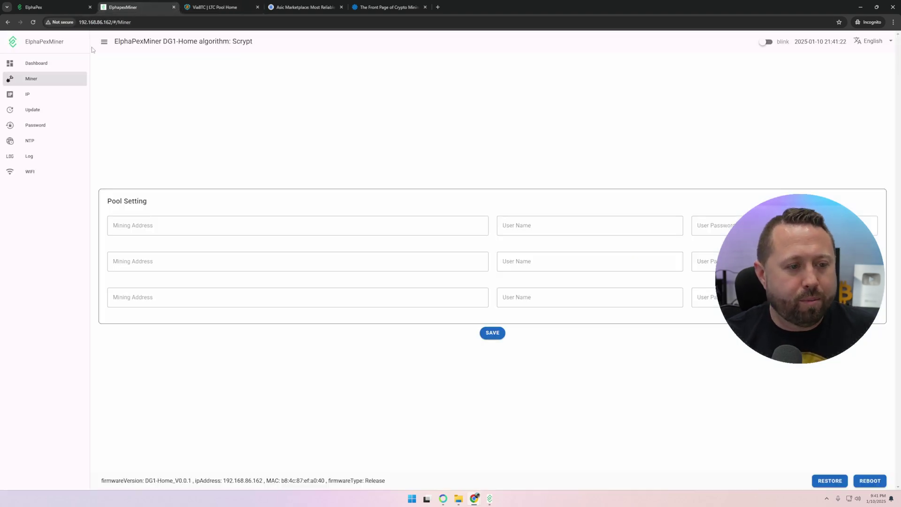
# Step: Paste stratum+tcp://ltc.viabtc.io:3333 into all three pools' Mining Address fields
pyautogui.click(143, 229)
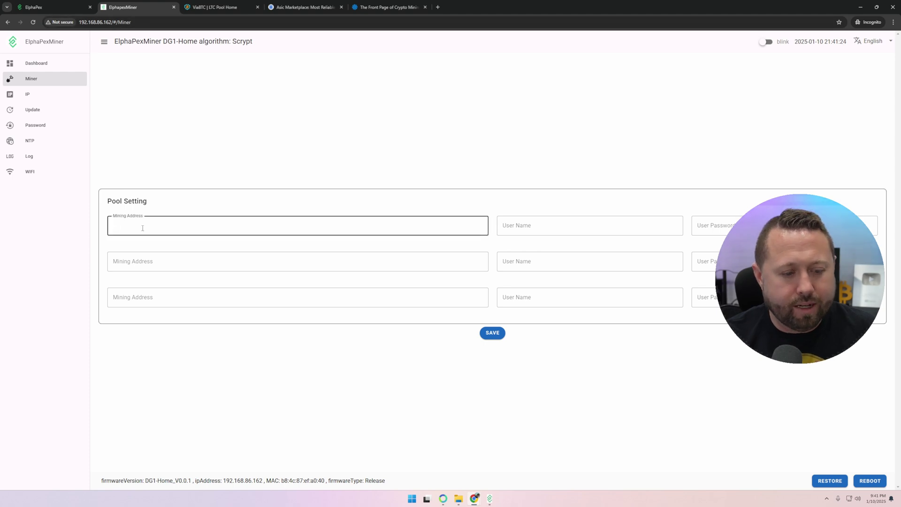
pyautogui.hotkey('ctrl', 'v')
pyautogui.click(137, 261)
pyautogui.hotkey('ctrl', 'v')
pyautogui.click(149, 303)
pyautogui.hotkey('ctrl', 'v')
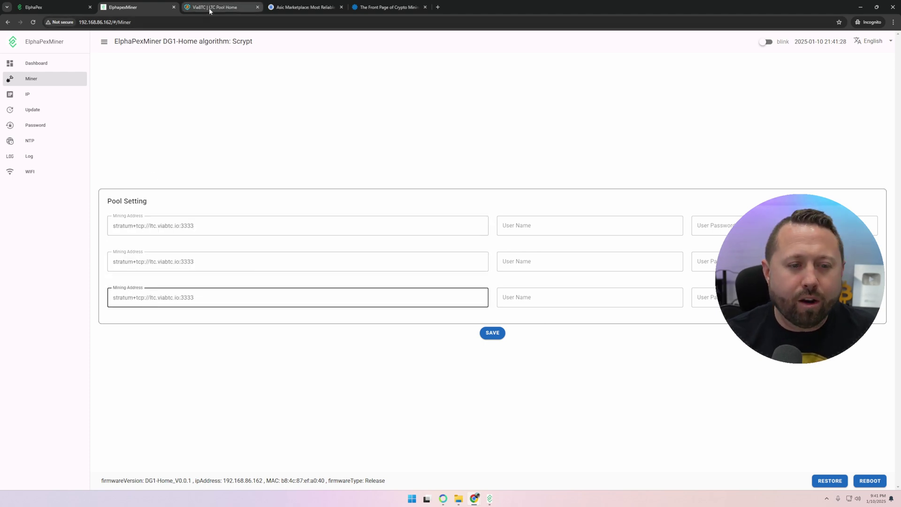
# Step: Set the first pool's user name to the ViaBTC account worker name ending in .DGHome1
pyautogui.click(209, 8)
pyautogui.moveTo(380, 320); pyautogui.dragTo(505, 328)
pyautogui.click(403, 333)
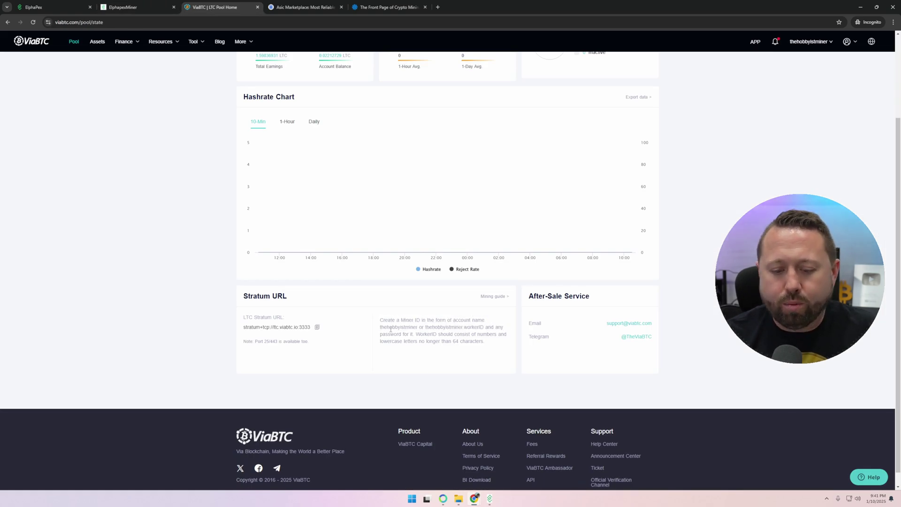
pyautogui.moveTo(426, 326); pyautogui.dragTo(484, 328)
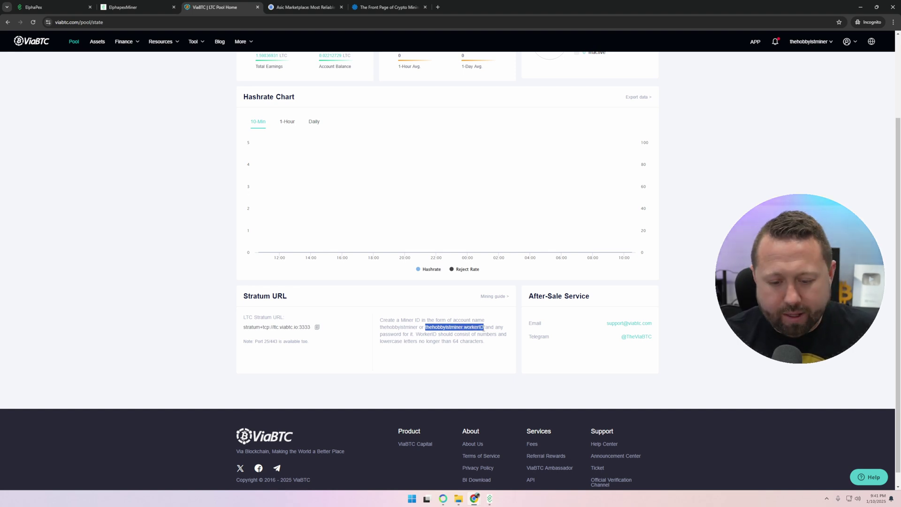
pyautogui.click(147, 8)
pyautogui.click(560, 229)
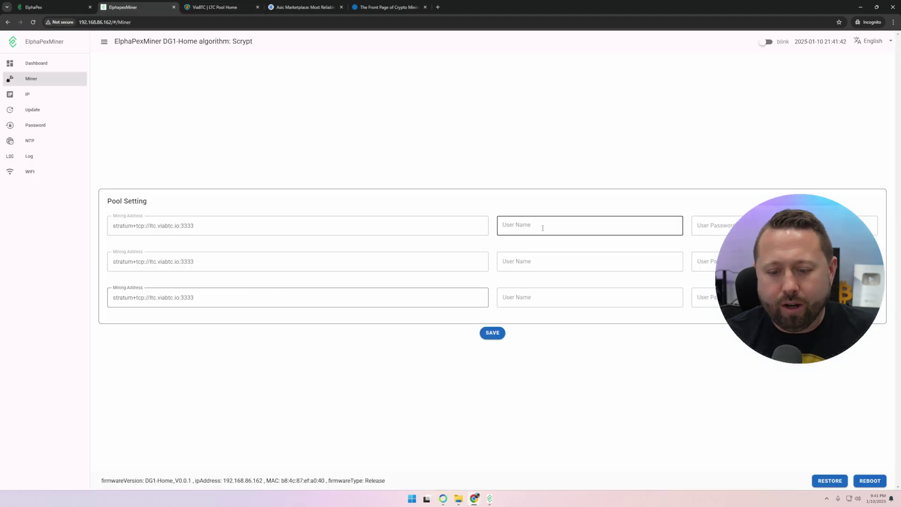
pyautogui.hotkey('ctrl', 'v')
pyautogui.moveTo(572, 226); pyautogui.dragTo(551, 235)
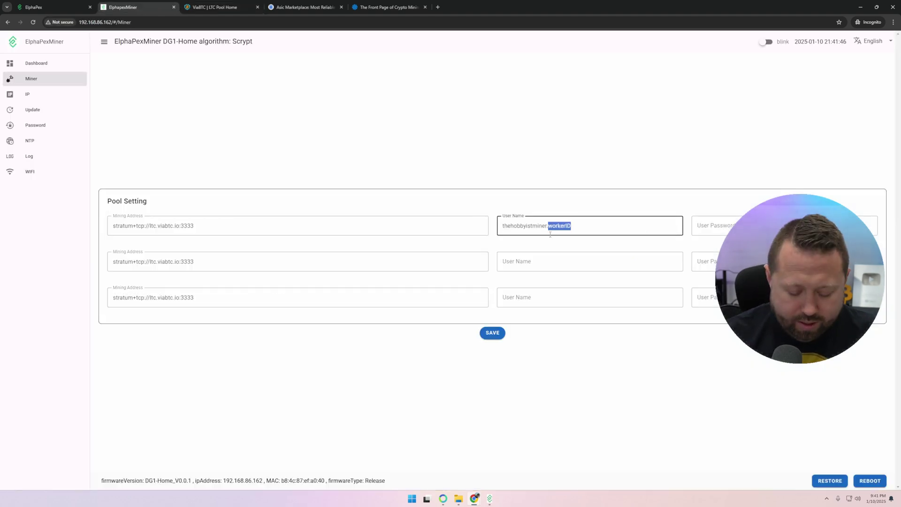
pyautogui.write('DGHome1')
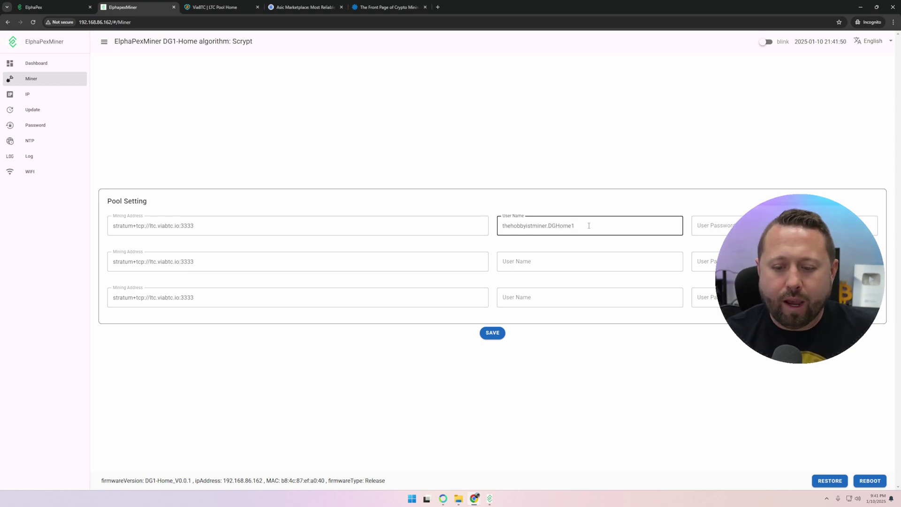
# Step: Copy that worker user name into the second and third pools
pyautogui.hotkey('ctrl', 'a')
pyautogui.hotkey('ctrl', 'c')
pyautogui.click(554, 262)
pyautogui.hotkey('ctrl', 'v')
pyautogui.click(527, 299)
pyautogui.hotkey('ctrl', 'v')
pyautogui.click(704, 226)
pyautogui.write('x')
pyautogui.click(704, 262)
pyautogui.write('x')
pyautogui.click(714, 301)
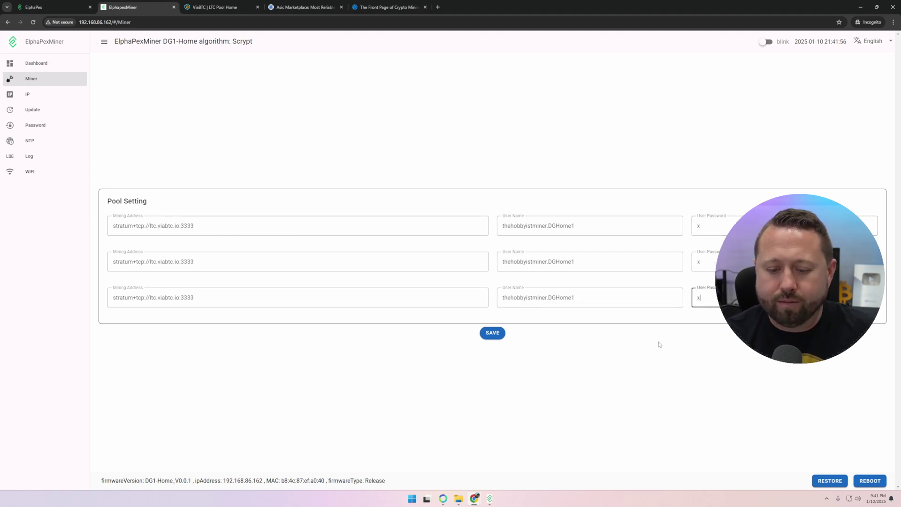
pyautogui.click(489, 341)
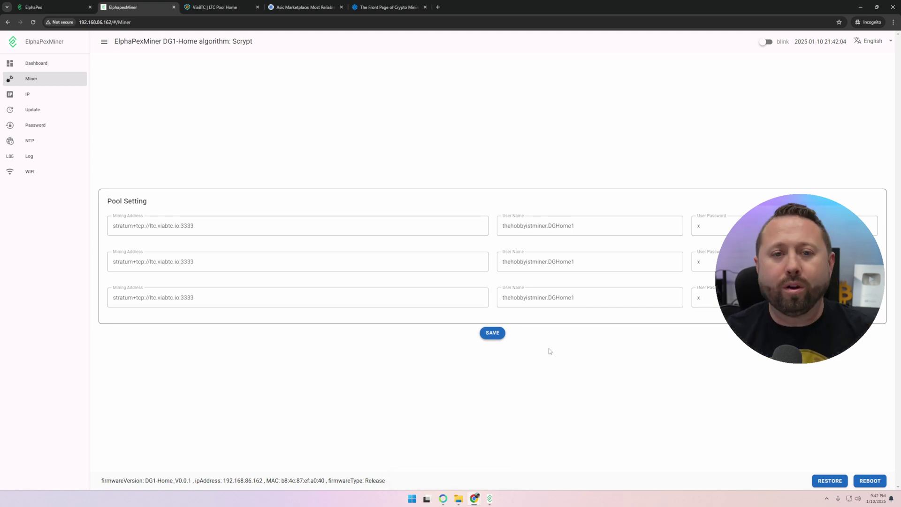
pyautogui.click(868, 479)
pyautogui.click(378, 278)
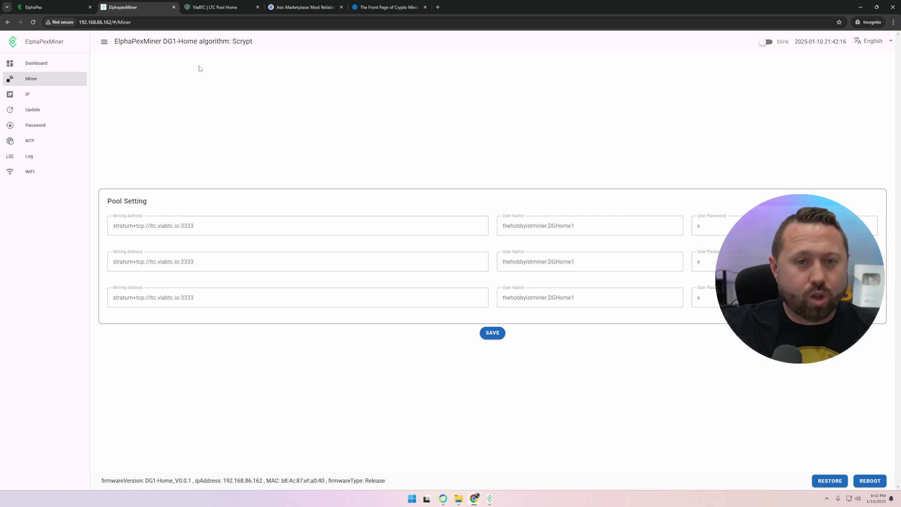
# Step: Open the Workers list on ViaBTC's LTC pool dashboard, which shows 0 workers
pyautogui.click(213, 7)
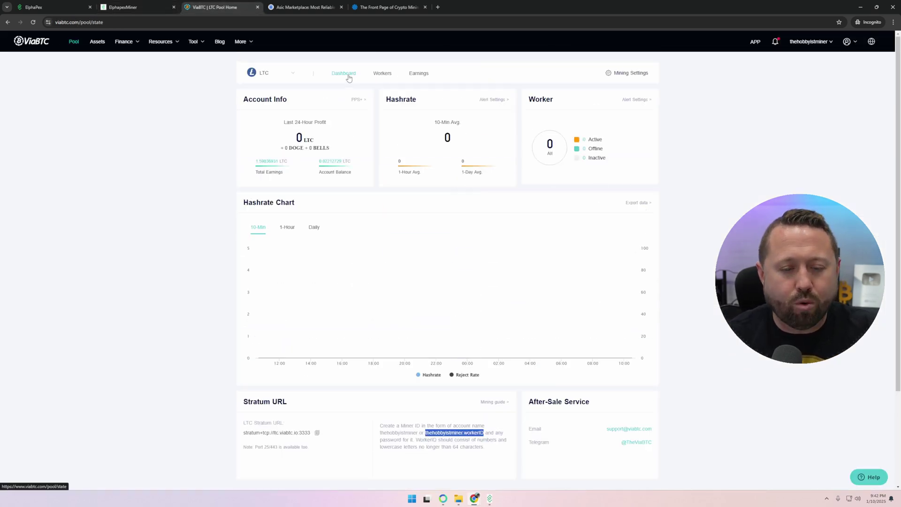
pyautogui.click(388, 75)
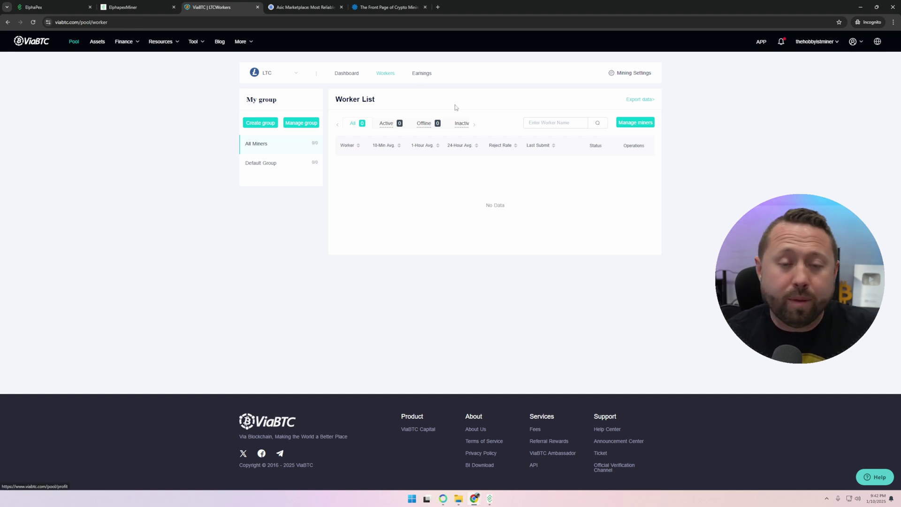
# Step: Open the ViaBTC account's assets page and dismiss its walkthrough
pyautogui.click(97, 47)
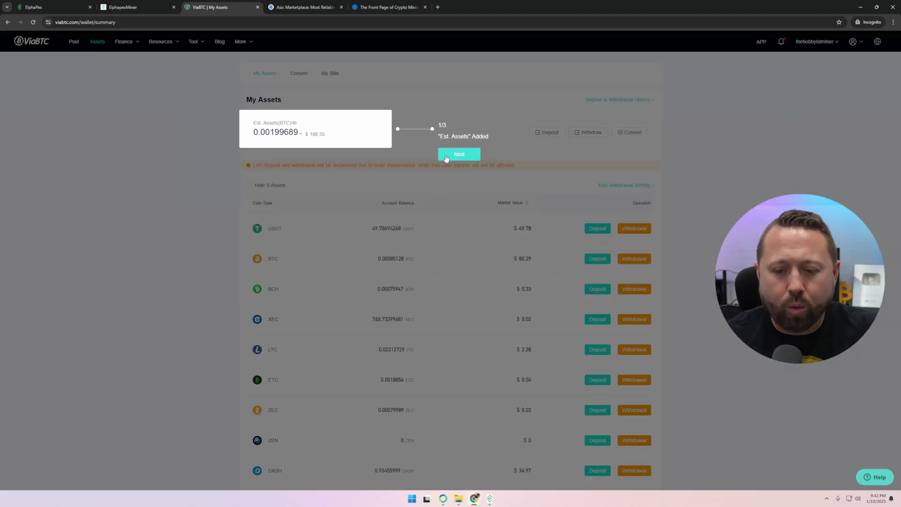
pyautogui.click(454, 155)
pyautogui.click(514, 127)
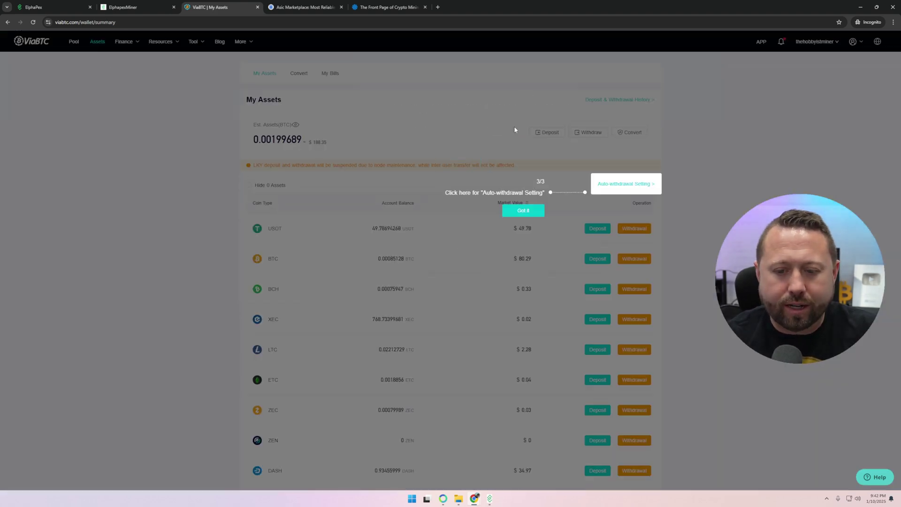
pyautogui.click(524, 213)
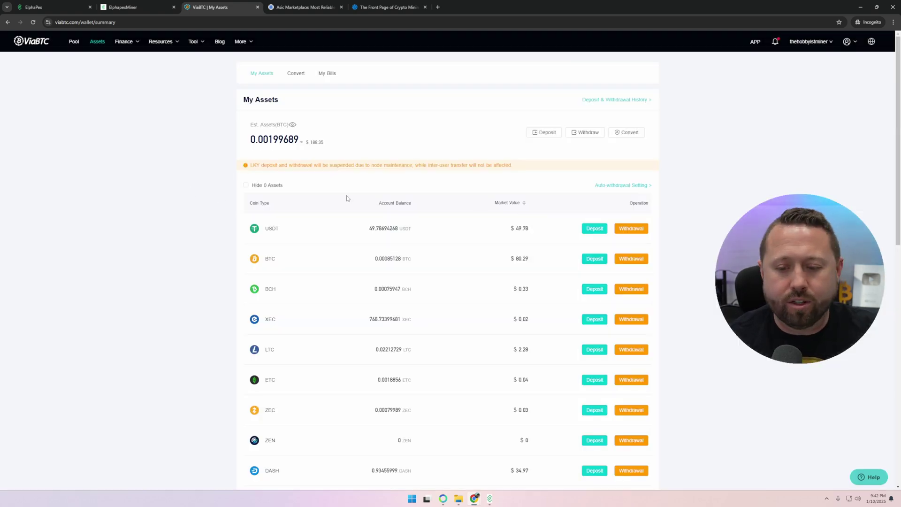
# Step: Open auto-withdrawal settings and view the LTC withdrawal address editor, closing it unchanged
pyautogui.click(623, 186)
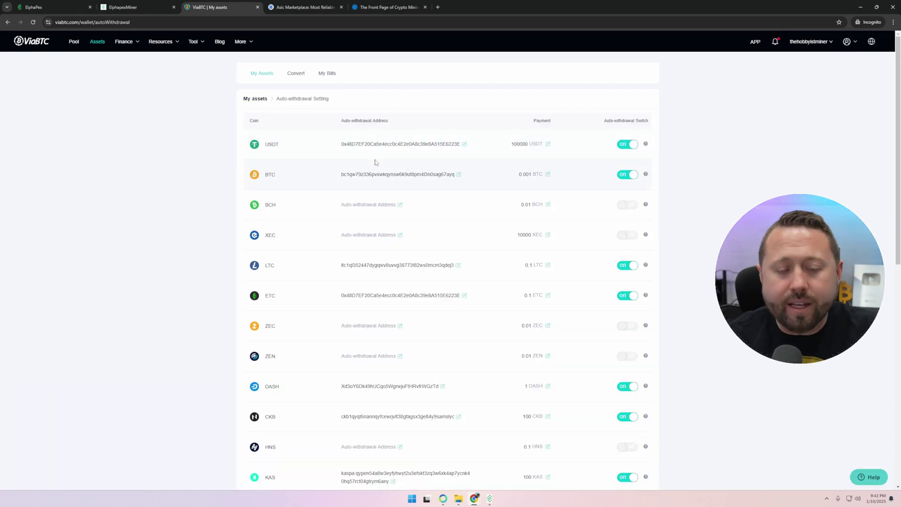
pyautogui.scroll(-2, 369, 174)
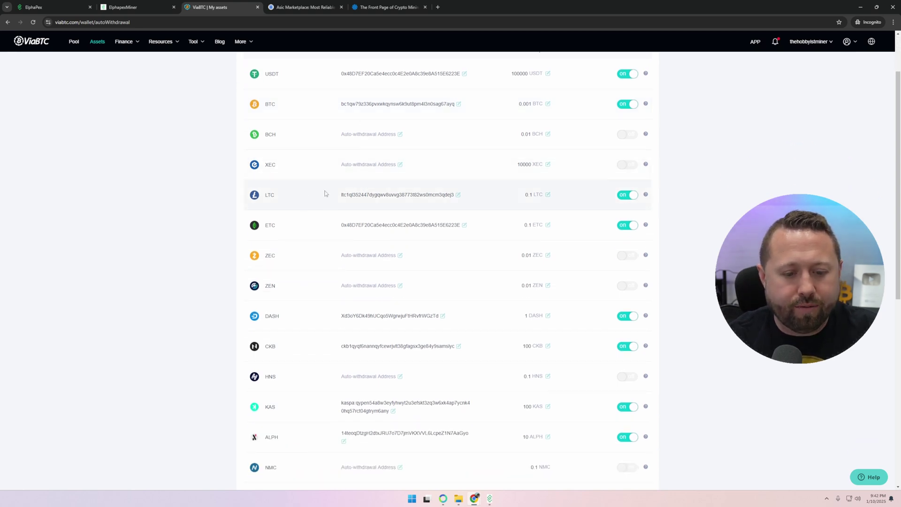
pyautogui.moveTo(293, 191); pyautogui.dragTo(399, 190)
pyautogui.click(474, 183)
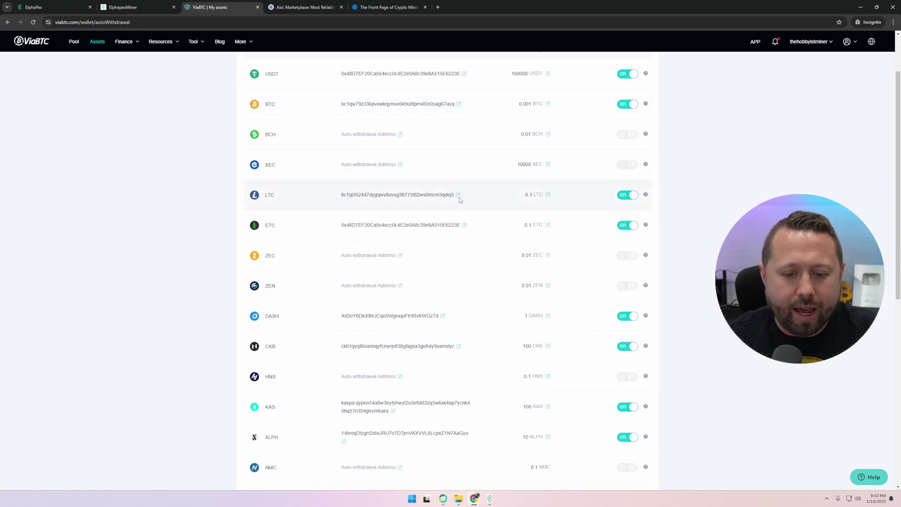
pyautogui.click(458, 196)
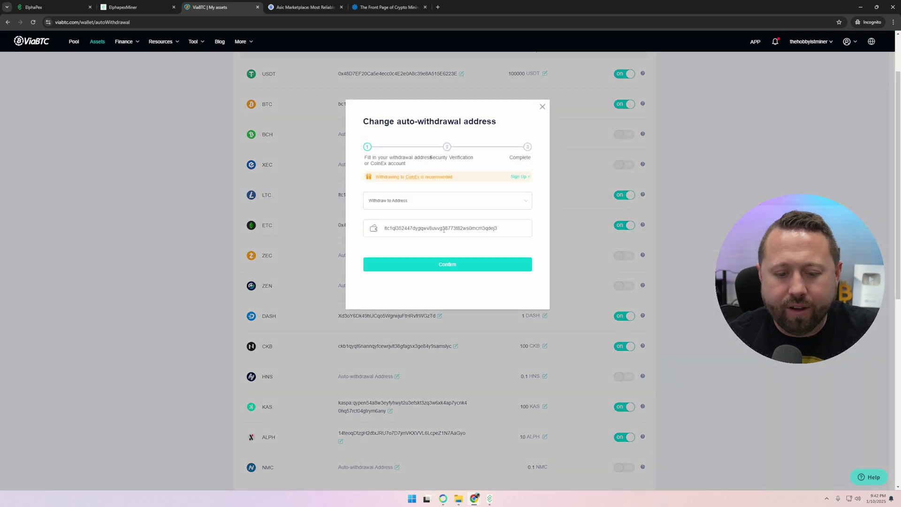
pyautogui.click(543, 106)
# Step: Review the DOGE withdrawal address editor and close it without changes
pyautogui.scroll(-5, 224, 220)
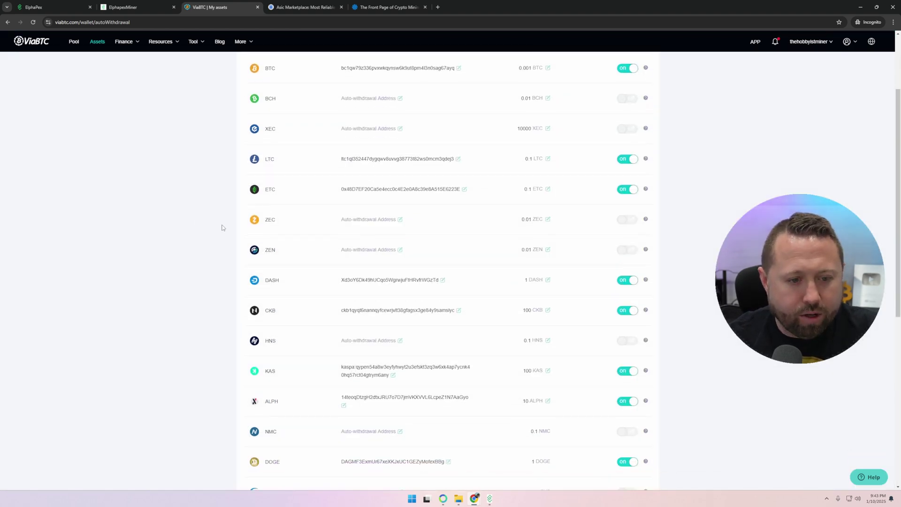
pyautogui.scroll(-1, 363, 215)
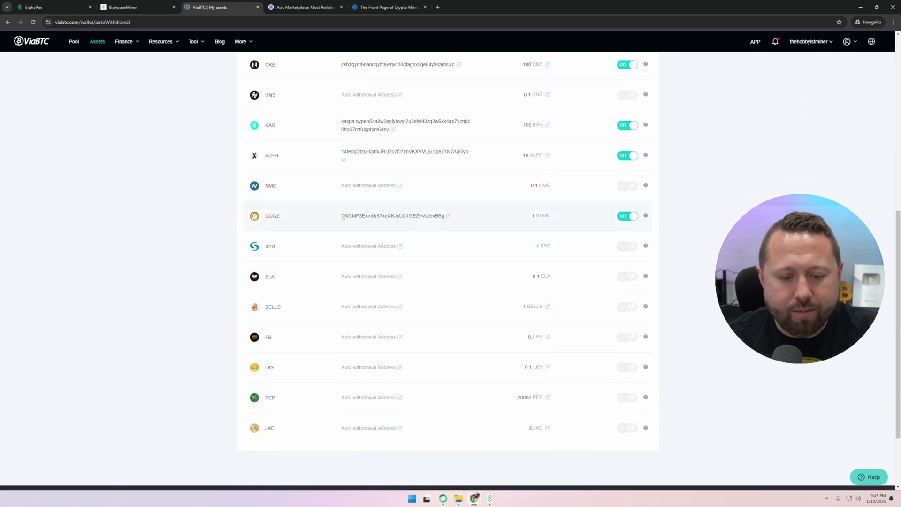
pyautogui.moveTo(343, 217); pyautogui.dragTo(483, 221)
pyautogui.click(483, 220)
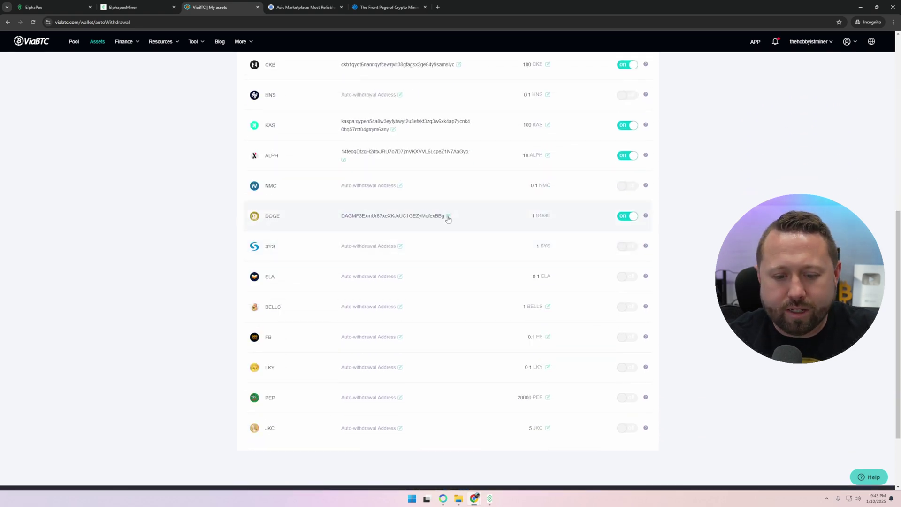
pyautogui.click(448, 216)
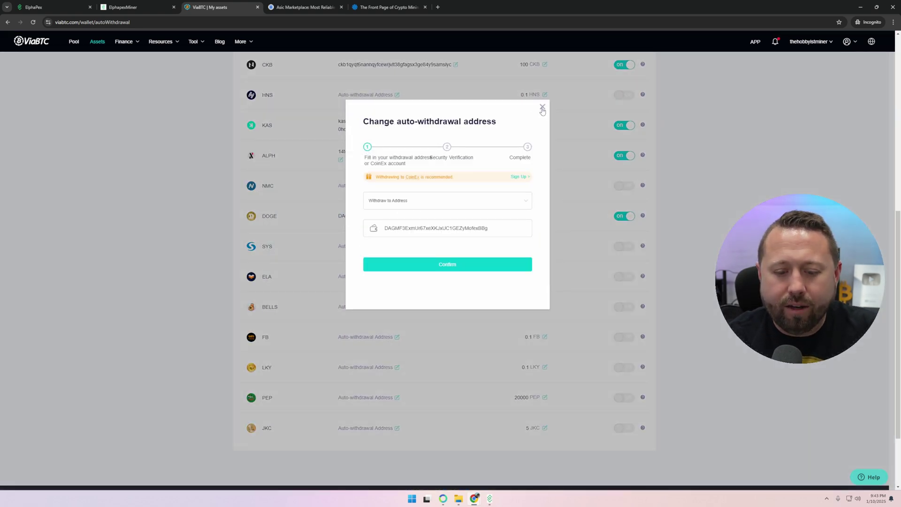
pyautogui.click(543, 108)
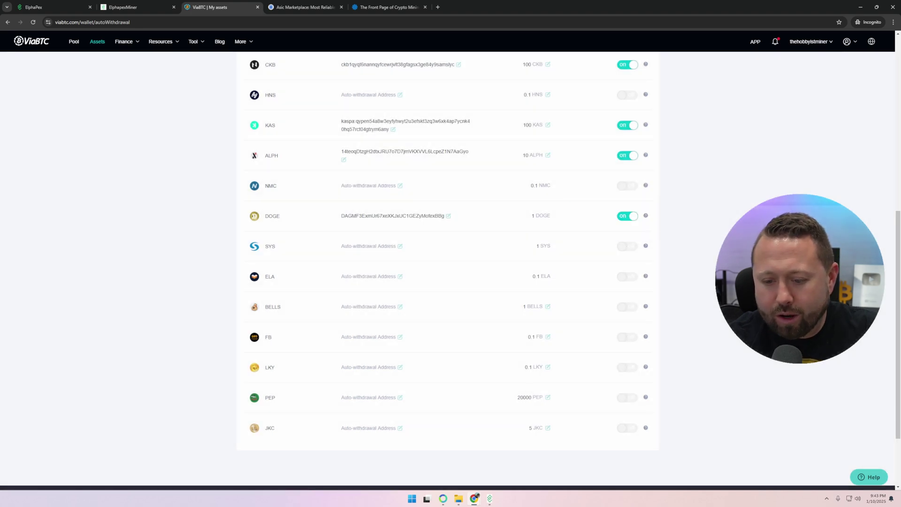
# Step: Return to the LTC pool dashboard, still showing 0 hashrate and 0 workers
pyautogui.scroll(2, 704, 220)
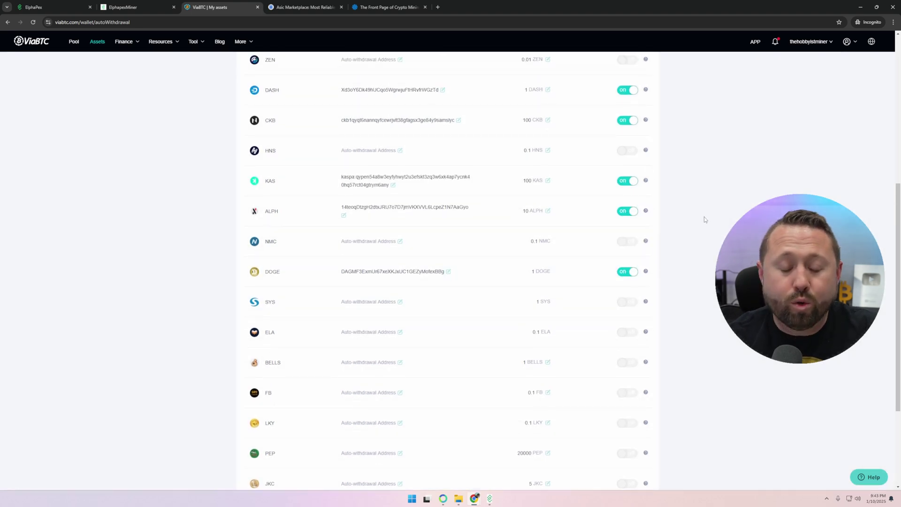
pyautogui.scroll(6, 704, 220)
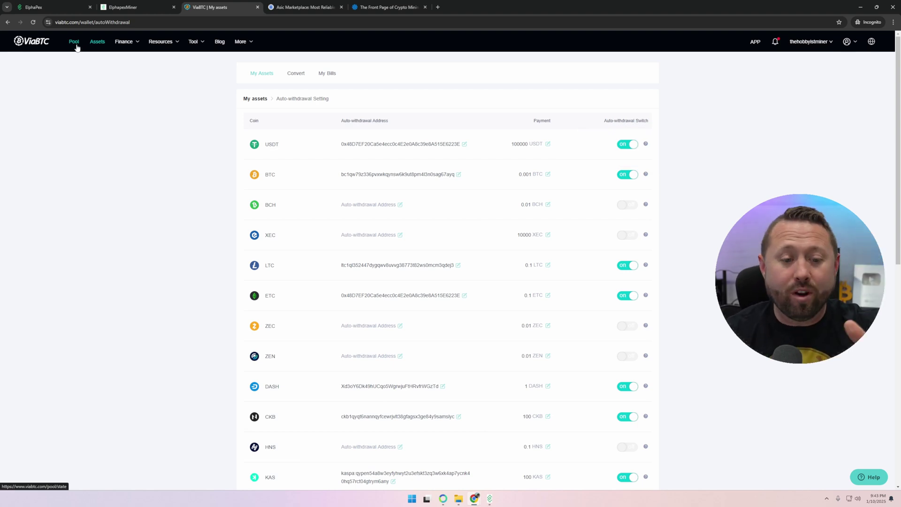
pyautogui.moveTo(818, 89)
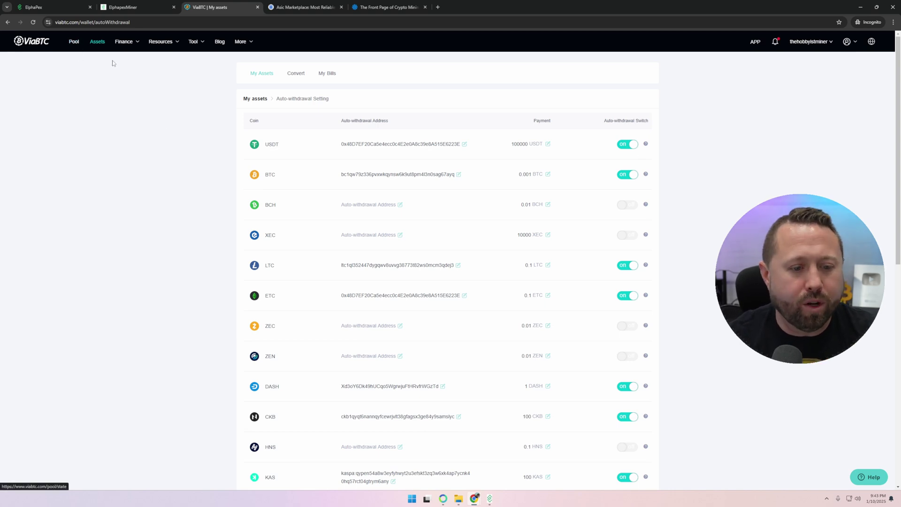
pyautogui.click(73, 42)
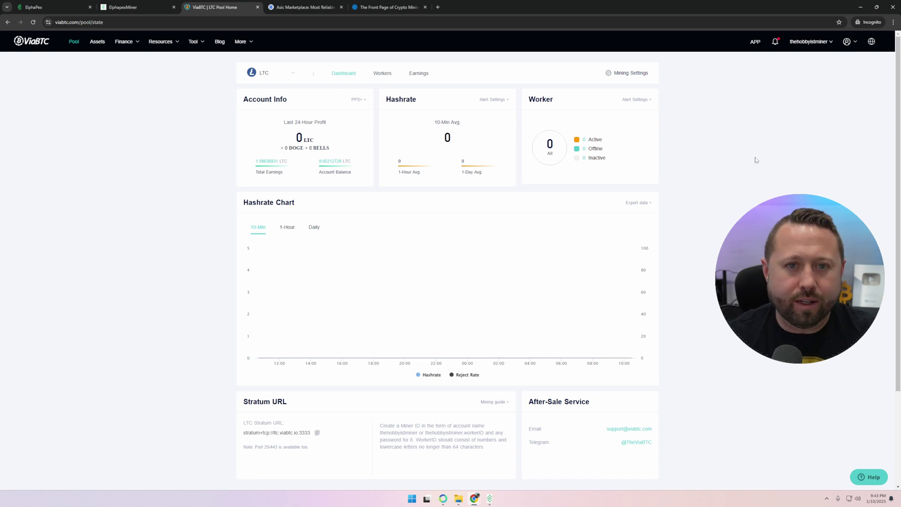
# Step: Search the ASIC Marketplace for 'dg home 1'
pyautogui.hotkey('ctrl', 'Tab')
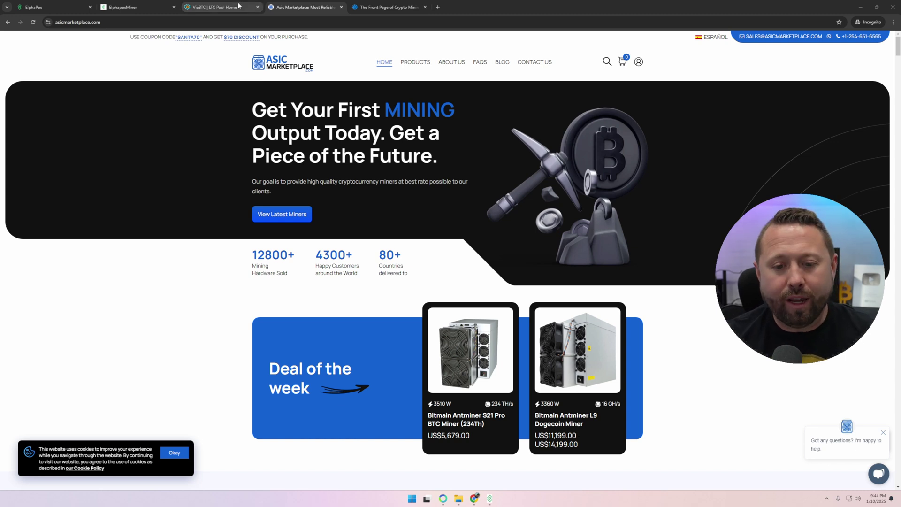
pyautogui.click(607, 61)
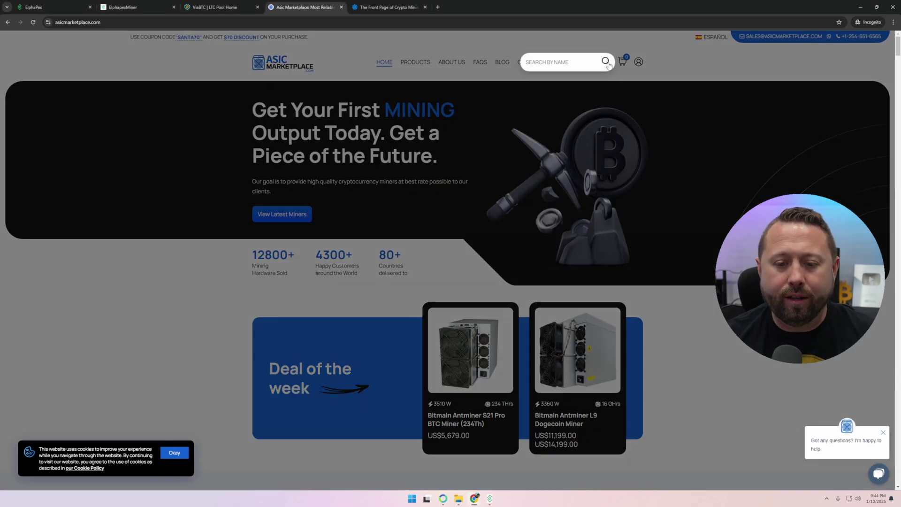
pyautogui.write('dg home 1')
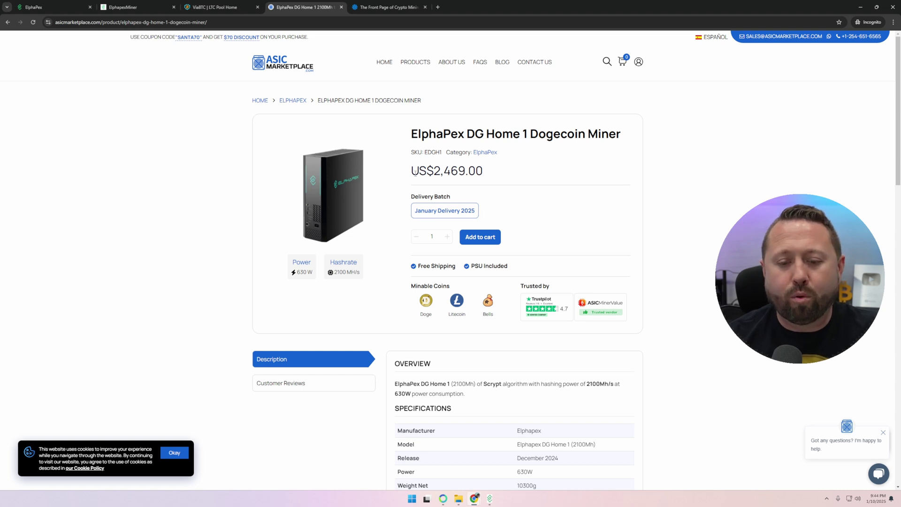
# Step: Review the DG Home 1's US$2,469.00 price, specs and shop listing, then go to Mining Now
pyautogui.moveTo(414, 172); pyautogui.dragTo(501, 173)
pyautogui.click(542, 173)
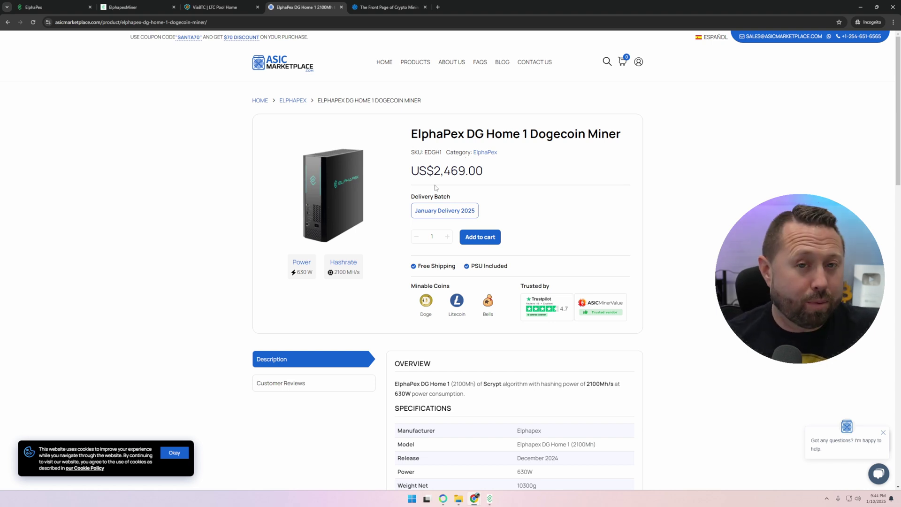
pyautogui.moveTo(439, 184); pyautogui.dragTo(488, 172)
pyautogui.click(489, 171)
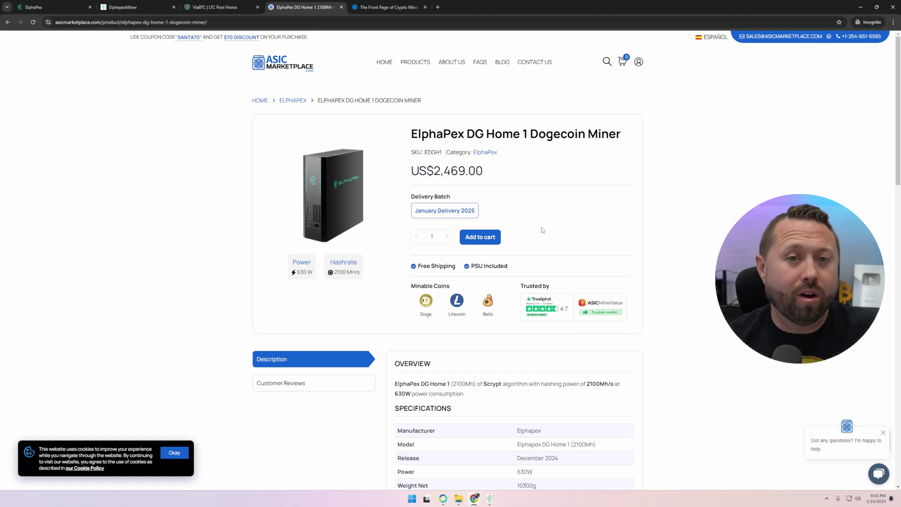
pyautogui.click(412, 64)
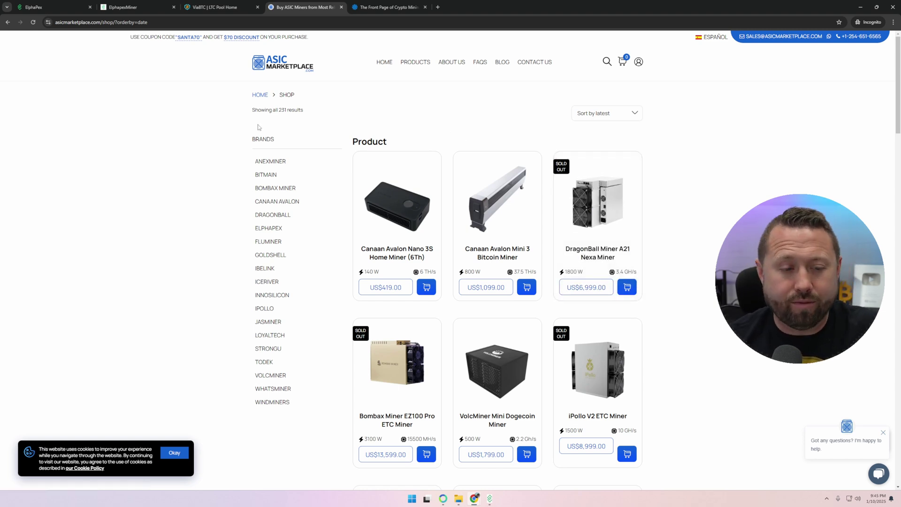
pyautogui.click(385, 8)
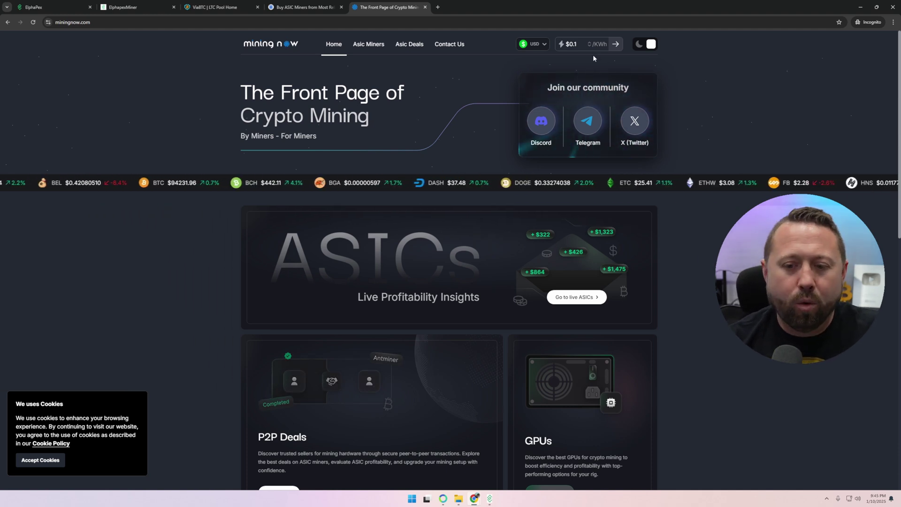
# Step: Change the electricity cost to $0.08/kWh
pyautogui.click(579, 45)
pyautogui.press('BackSpace')
pyautogui.write('08')
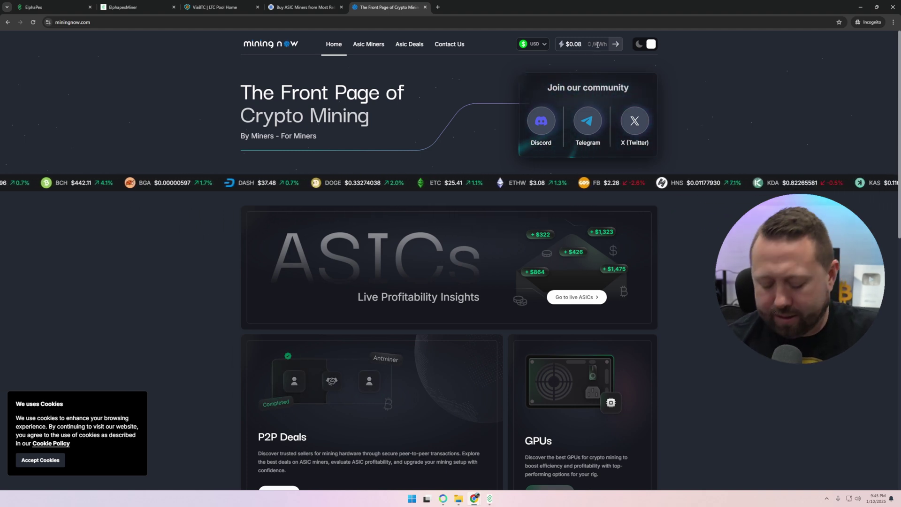
# Step: Search the ASIC miner list for 'DG Hom' and open the ElphaPex DG Home 1 (2100MH/s) details
pyautogui.click(372, 49)
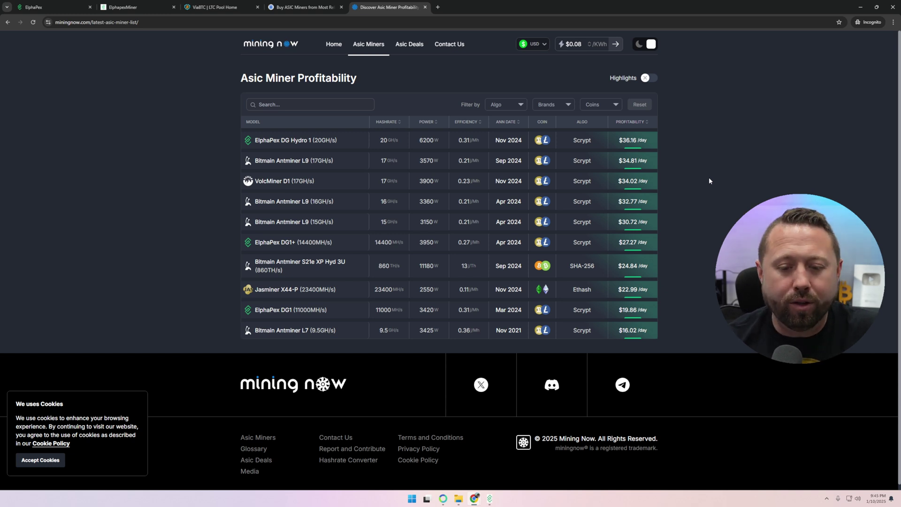
pyautogui.click(298, 105)
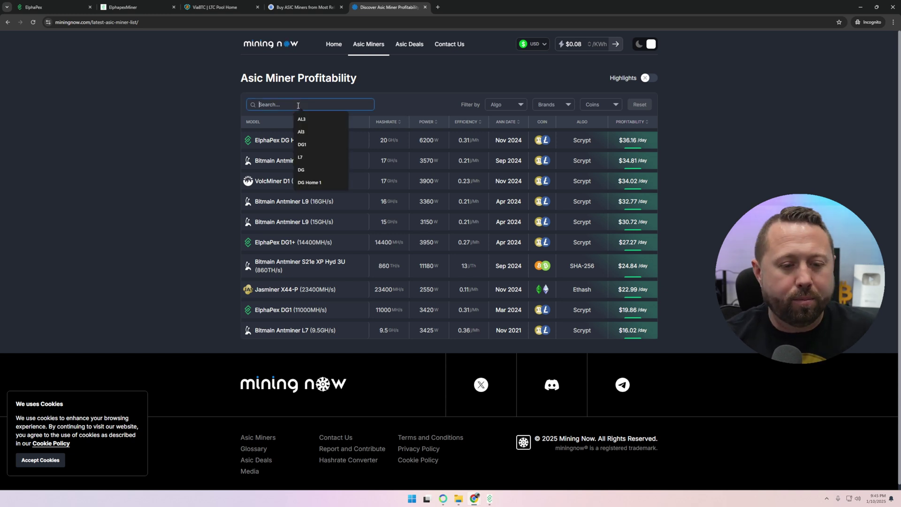
pyautogui.write('DG Hom')
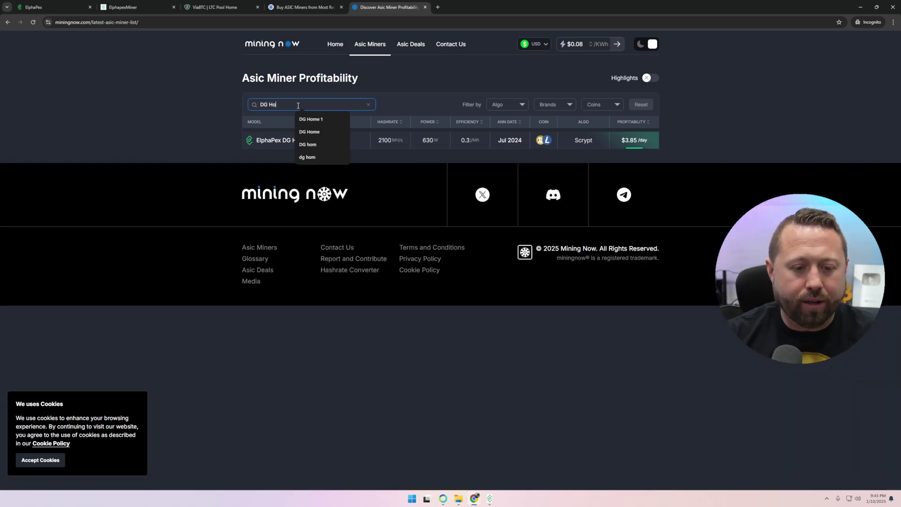
pyautogui.click(224, 125)
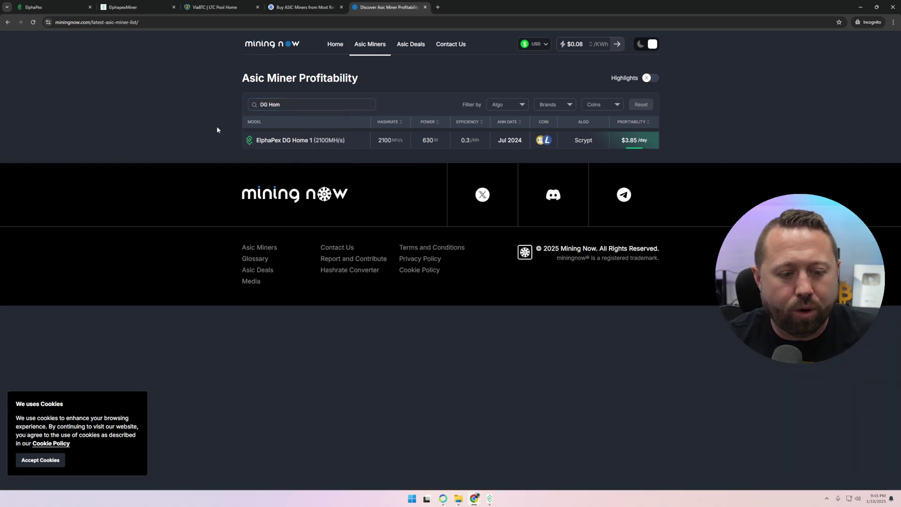
pyautogui.click(314, 143)
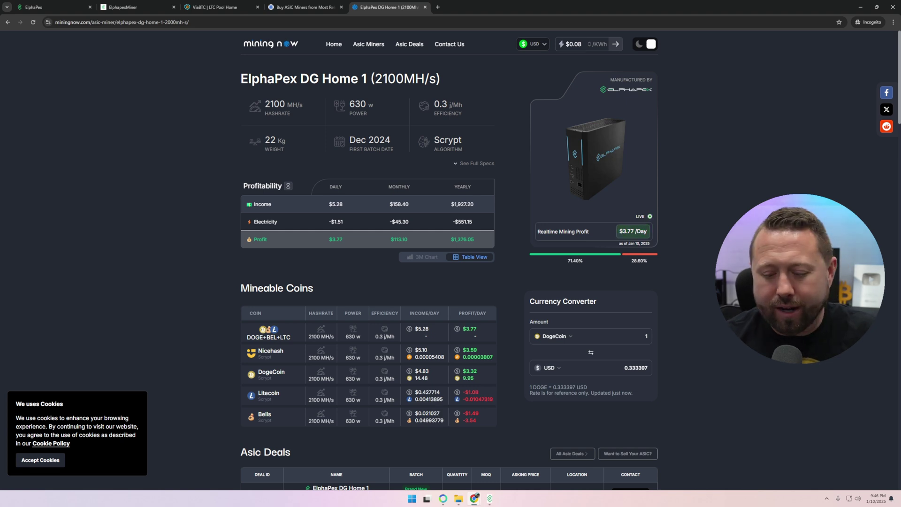
pyautogui.scroll(-1, 633, 295)
pyautogui.moveTo(635, 297); pyautogui.dragTo(624, 297)
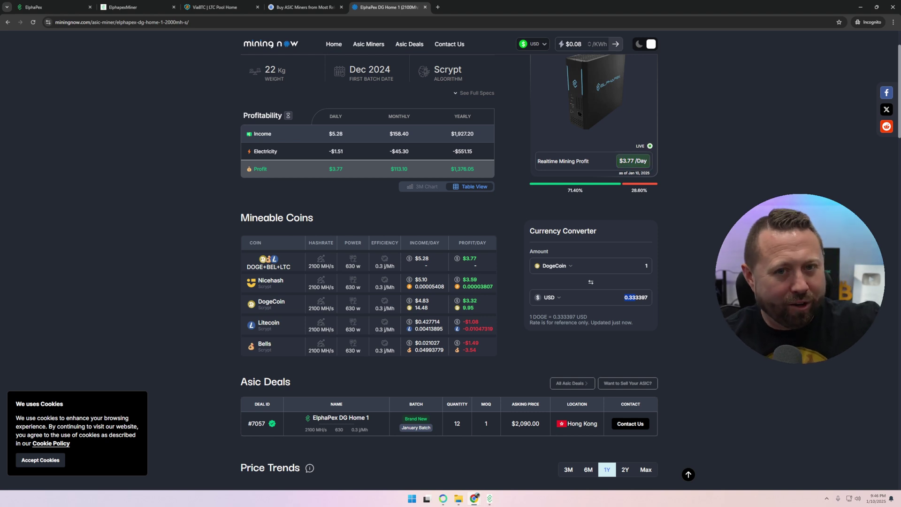
pyautogui.scroll(1, 587, 232)
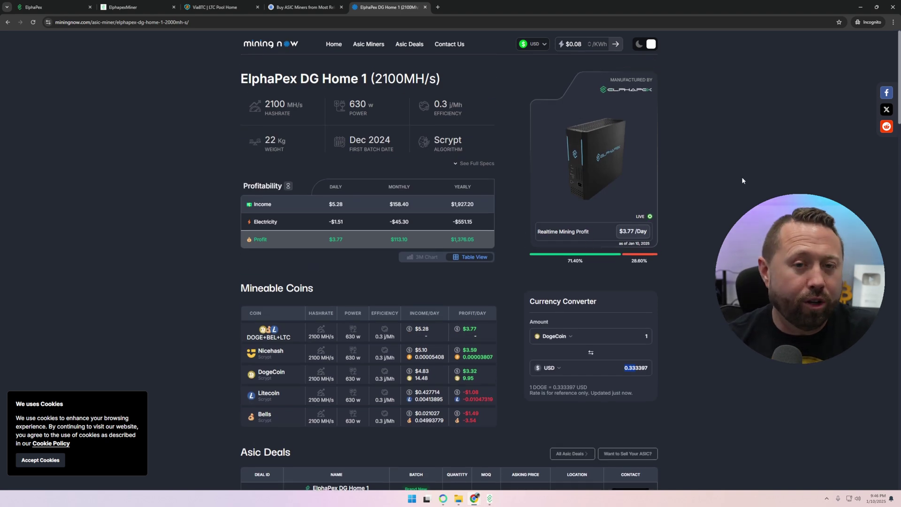
pyautogui.doubleClick(358, 104)
pyautogui.click(266, 103)
pyautogui.doubleClick(266, 103)
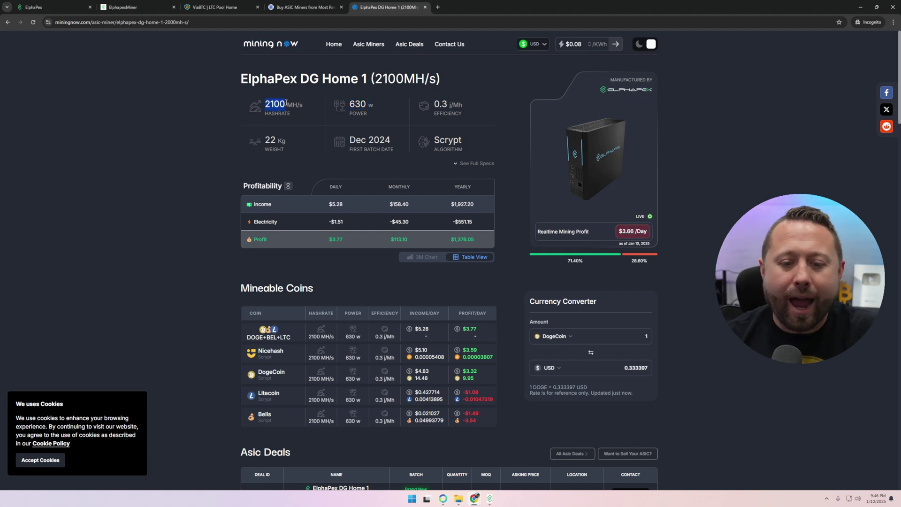
pyautogui.moveTo(348, 140); pyautogui.dragTo(402, 140)
pyautogui.click(718, 128)
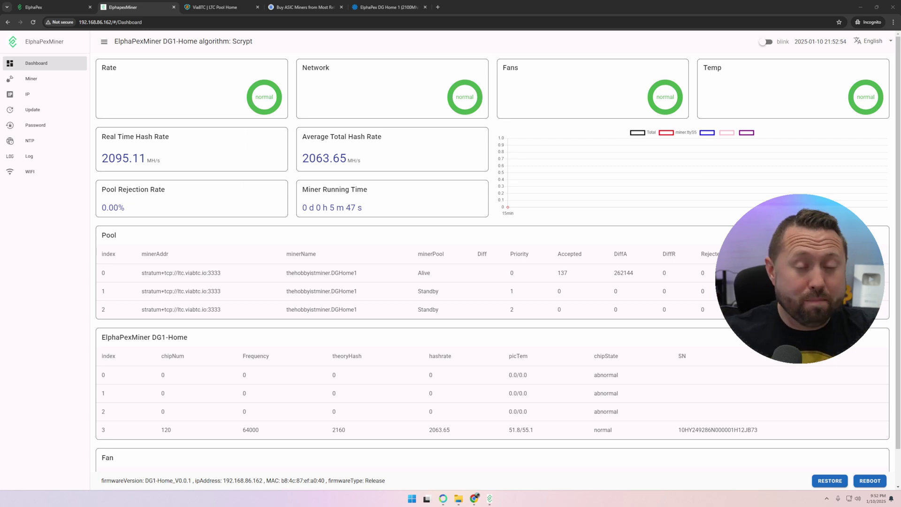
# Step: Return to the ViaBTC LTC pool dashboard, now showing 1 active worker at 45.93M
pyautogui.click(217, 10)
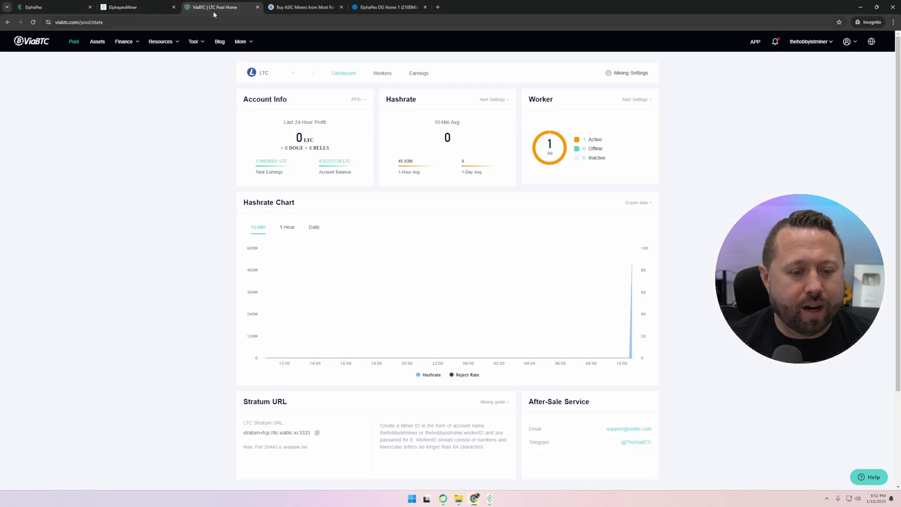
# Step: Refresh ViaBTC and view the Workers list, where dghome1 is active at a 511.82M 10-minute average
pyautogui.click(33, 22)
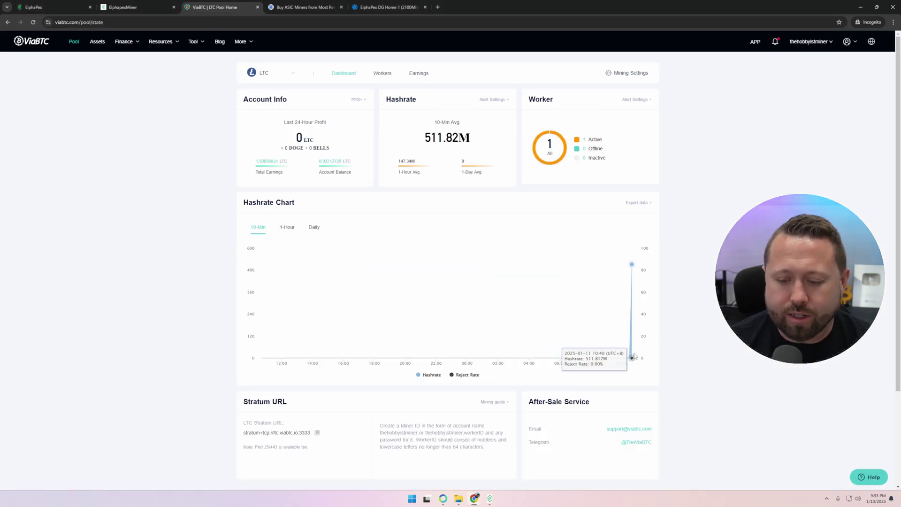
pyautogui.click(383, 73)
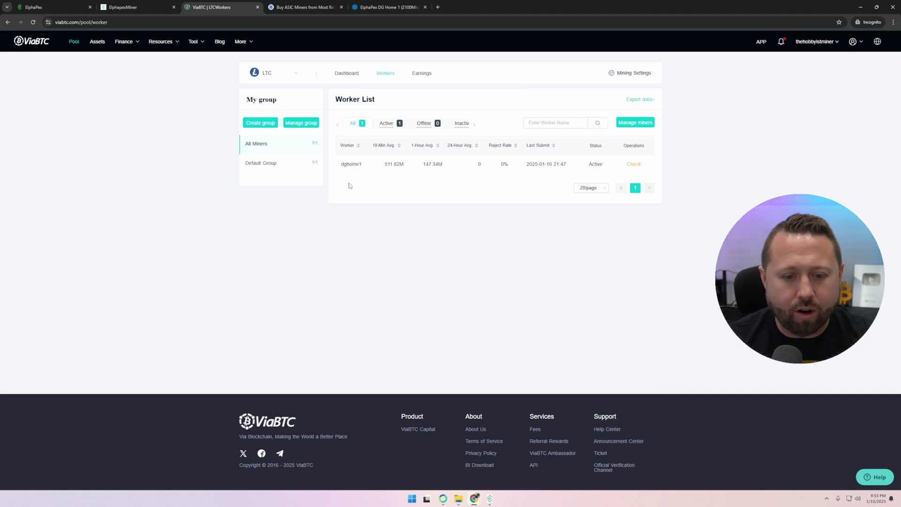
pyautogui.moveTo(341, 164); pyautogui.dragTo(364, 166)
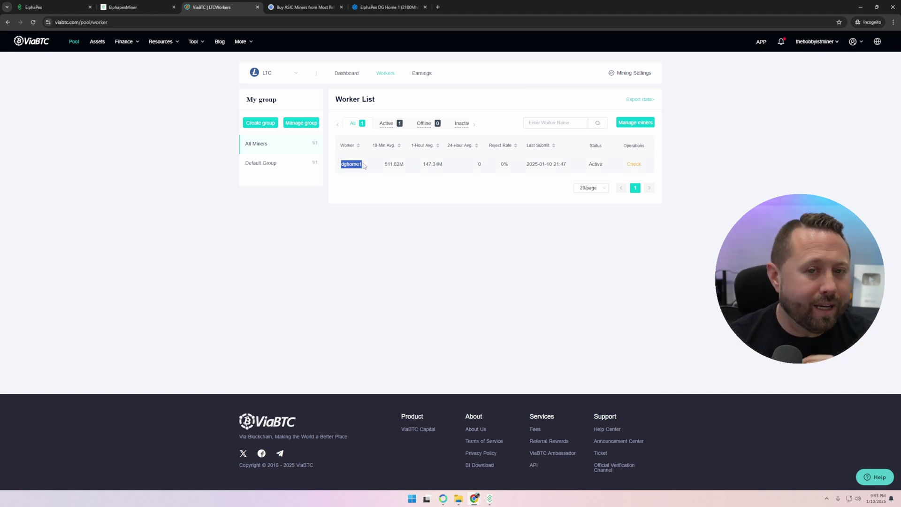